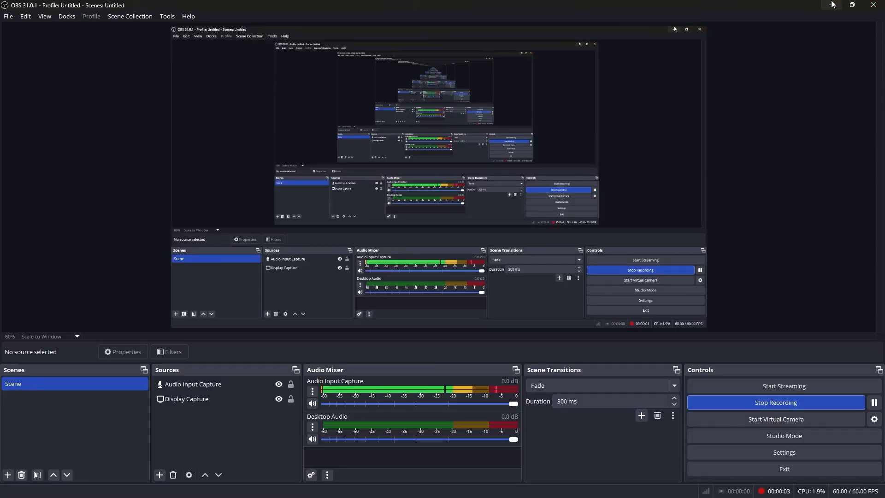
Minimize the recording window, launch Adobe After Effects 2023 and start a new project
left_click(832, 5)
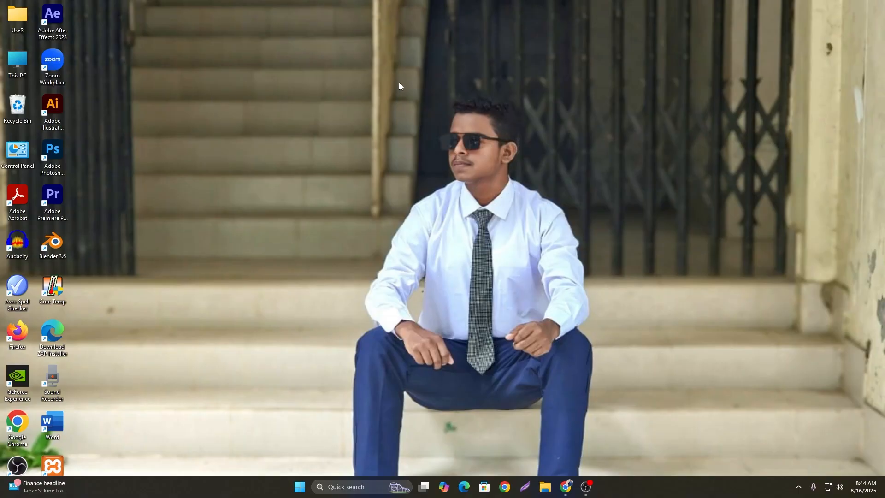
double_click(66, 11)
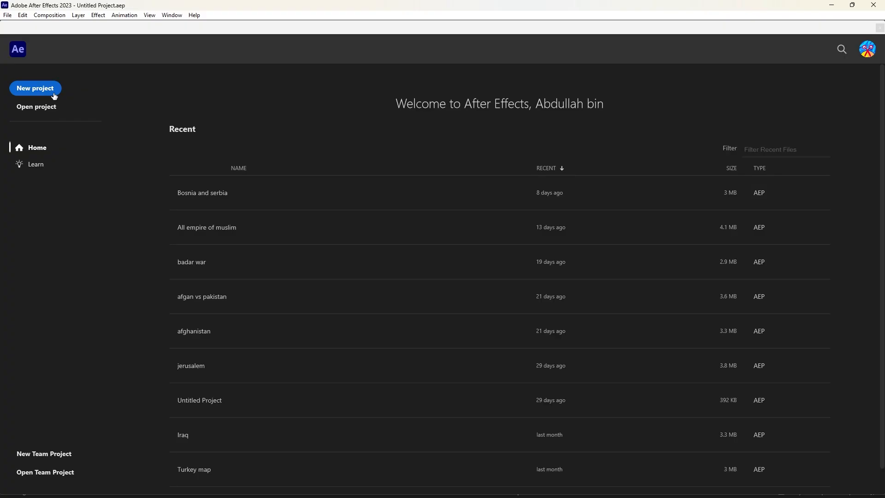
left_click(51, 92)
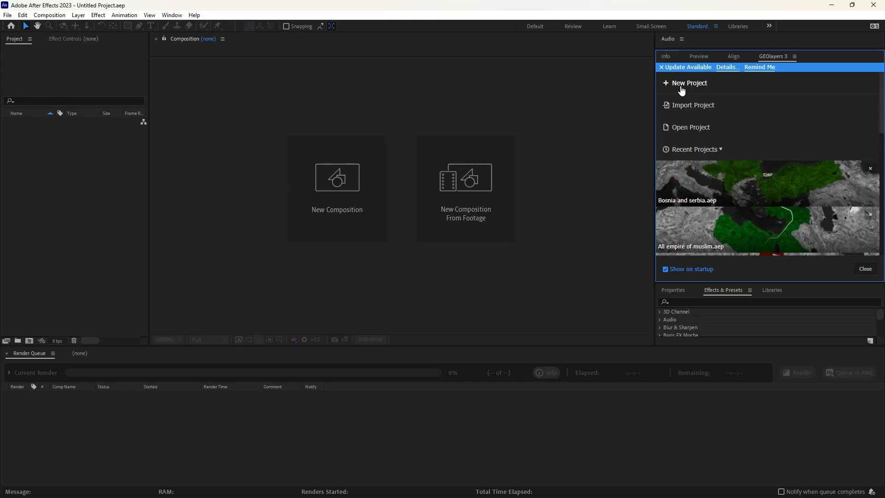
Start a new GEOlayers 3 project and create a world mapcomp with satellite imagery
left_click(681, 88)
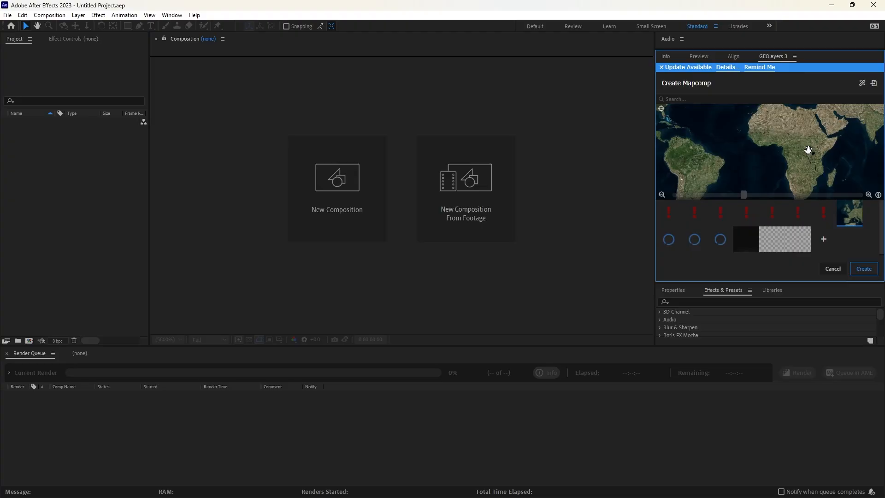
left_click_drag(797, 152, 786, 159)
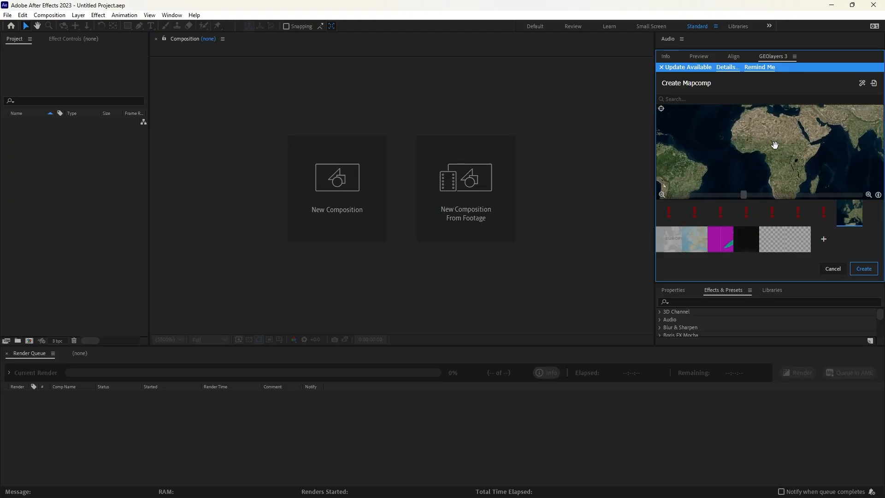
left_click(865, 269)
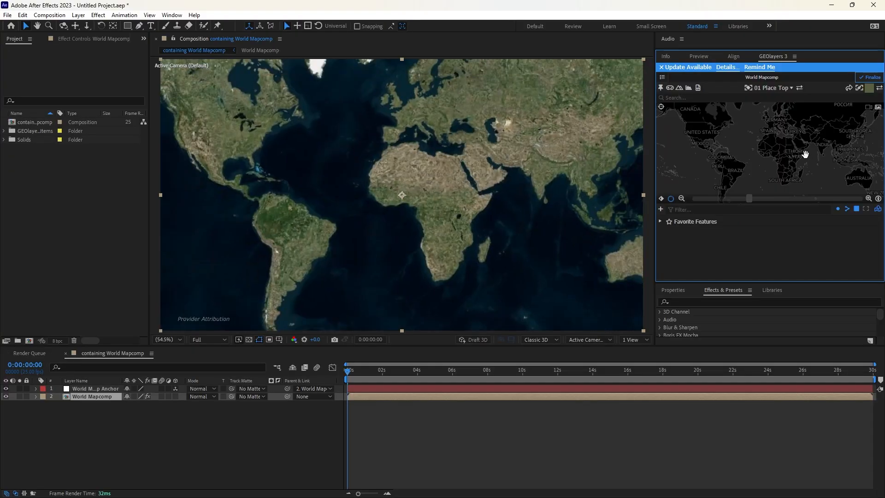
Find the countries Bangladesh and Palestine in the map search and add both features to the browser
left_click_drag(803, 152, 785, 162)
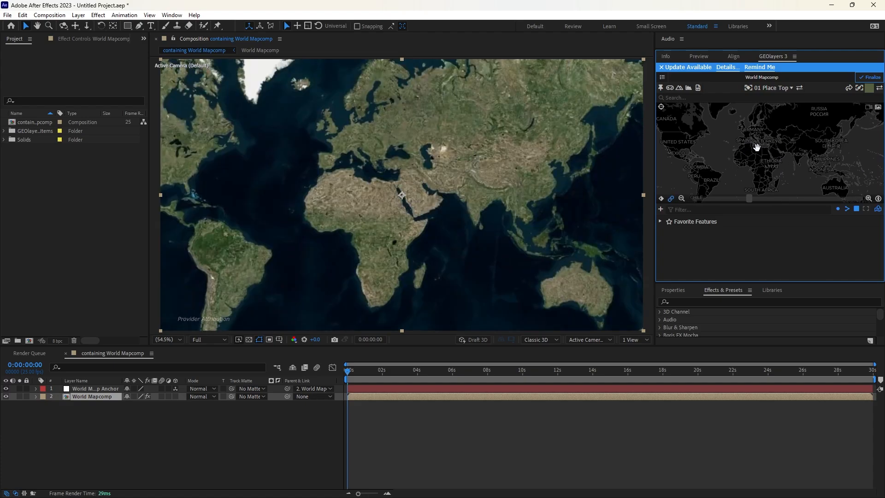
scroll(761, 149, "down", 1)
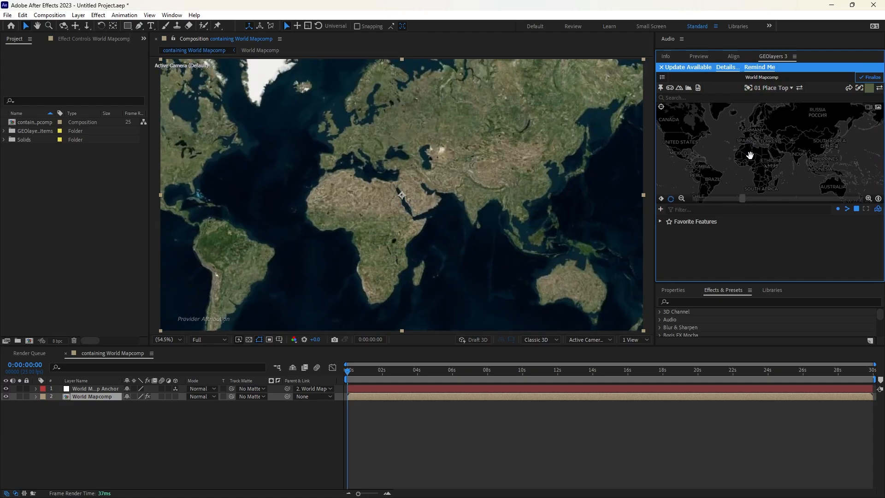
left_click_drag(797, 144, 783, 150)
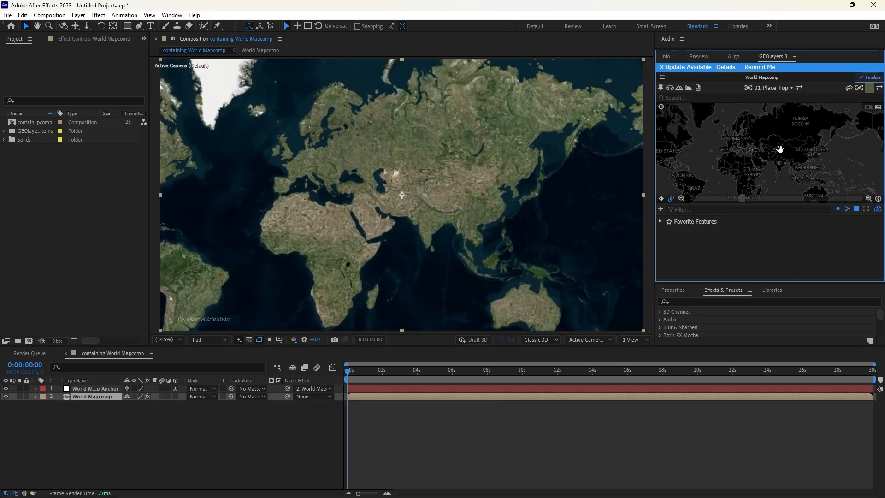
scroll(770, 149, "up", 2)
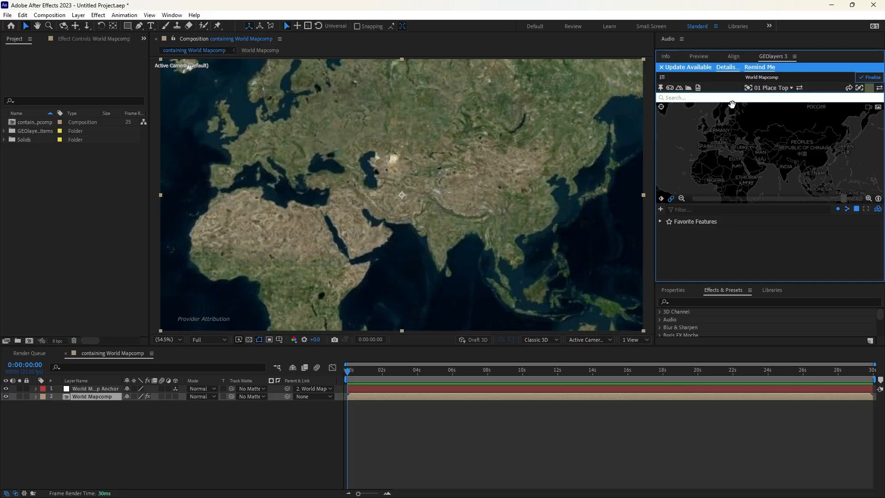
type("bangladesh")
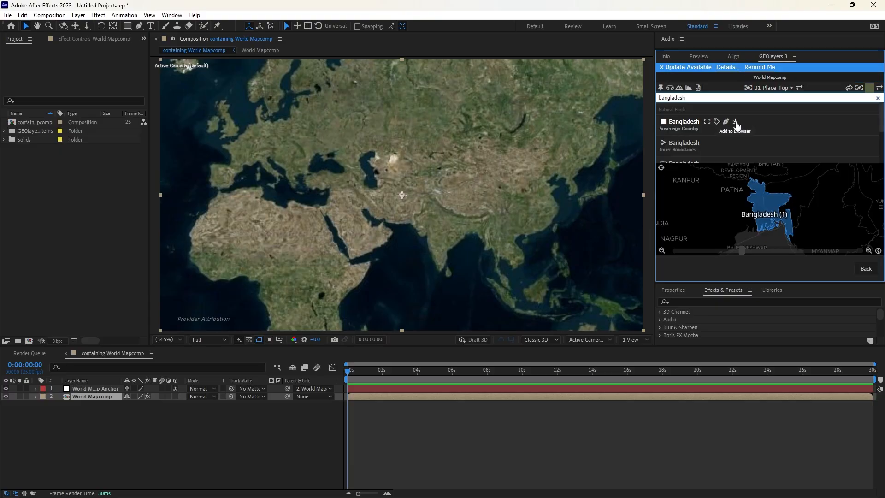
left_click(736, 123)
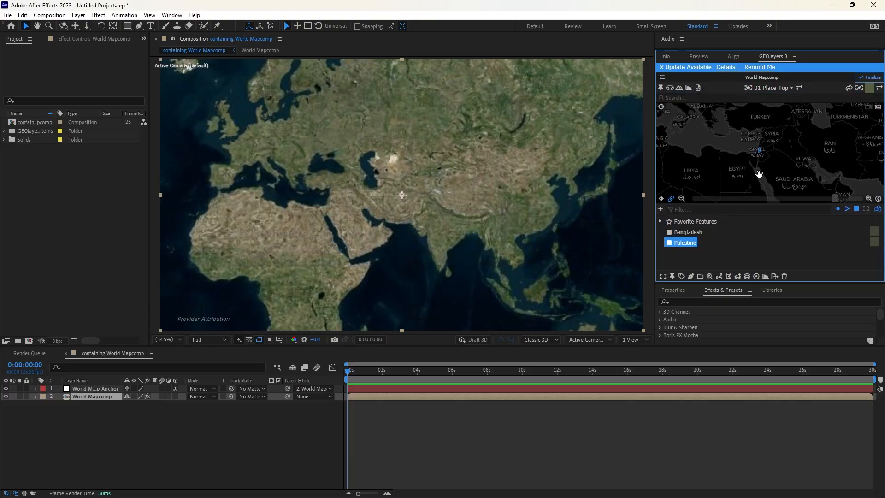
Find Israel in the map search and add its country feature to the browser
scroll(758, 174, "up", 2)
scroll(759, 174, "up", 2)
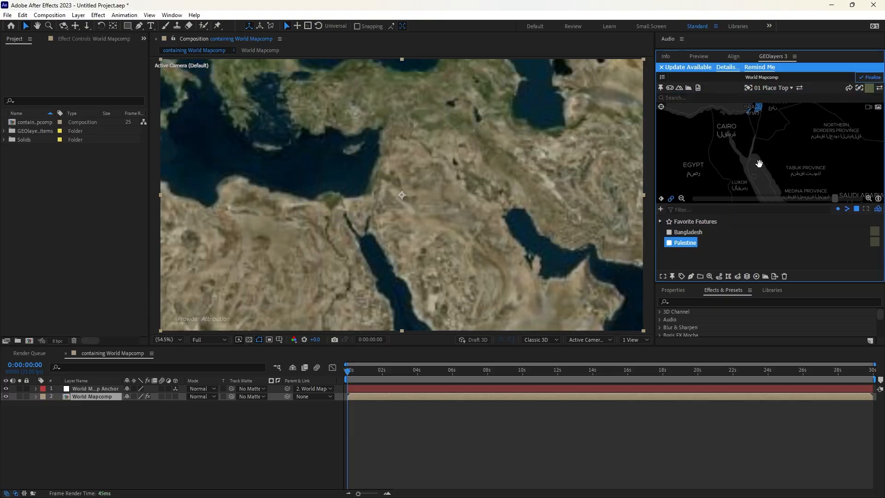
scroll(764, 173, "up", 2)
left_click_drag(775, 133, 774, 170)
scroll(774, 170, "up", 2)
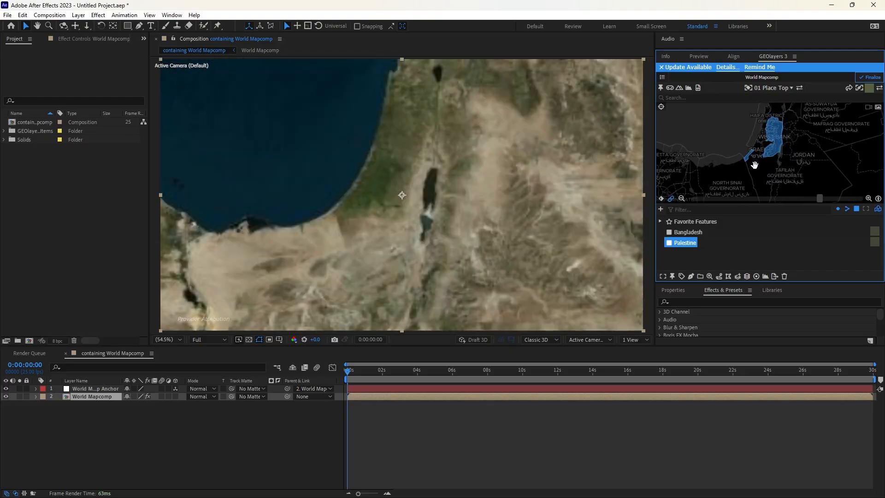
left_click(735, 97)
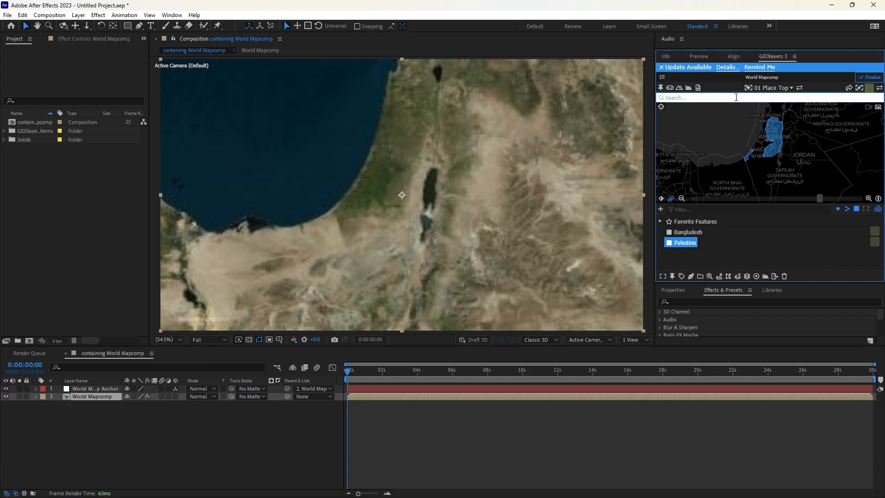
type("Israel")
left_click(719, 122)
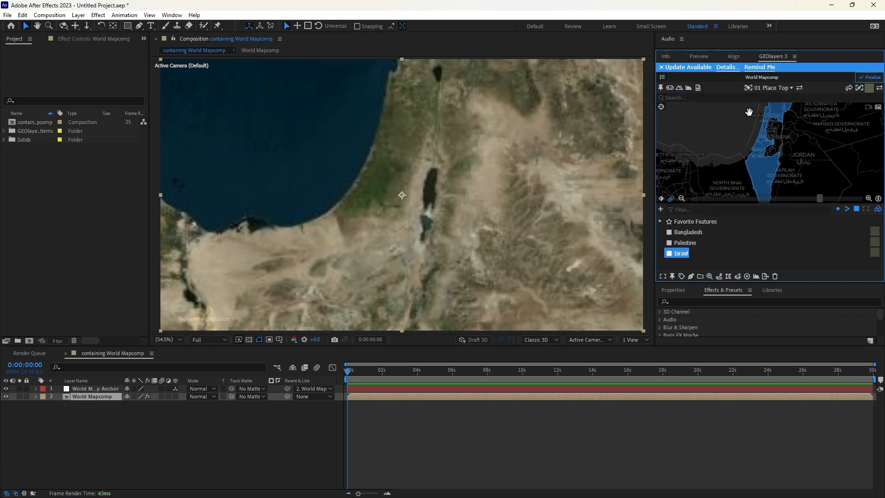
Merge the Palestine and Israel features into a single feature
left_click(685, 244, "shift")
scroll(756, 183, "down", 3)
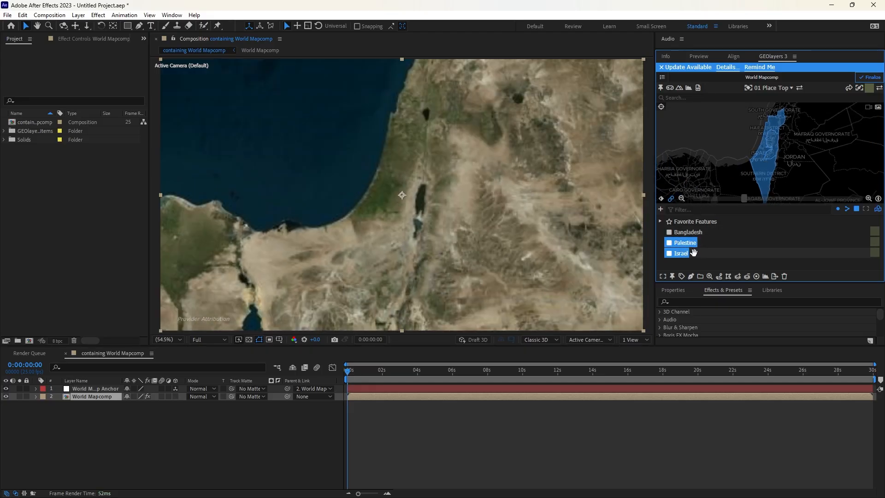
left_click(736, 277)
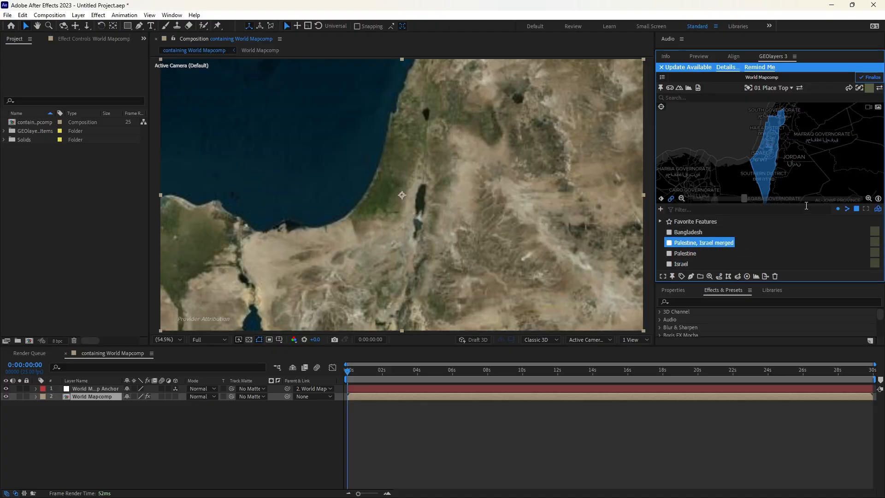
Delete the separate Palestine and Israel features from the feature list
left_click(685, 253)
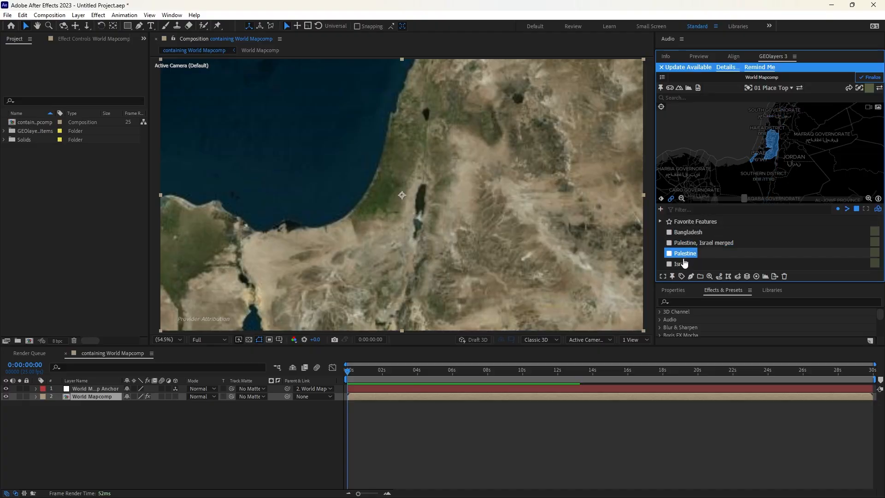
key("Delete")
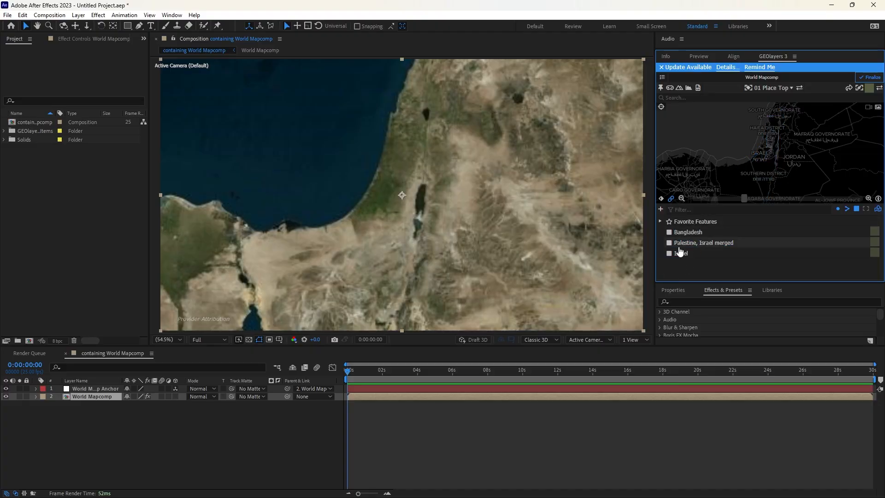
left_click(680, 255)
key("Delete")
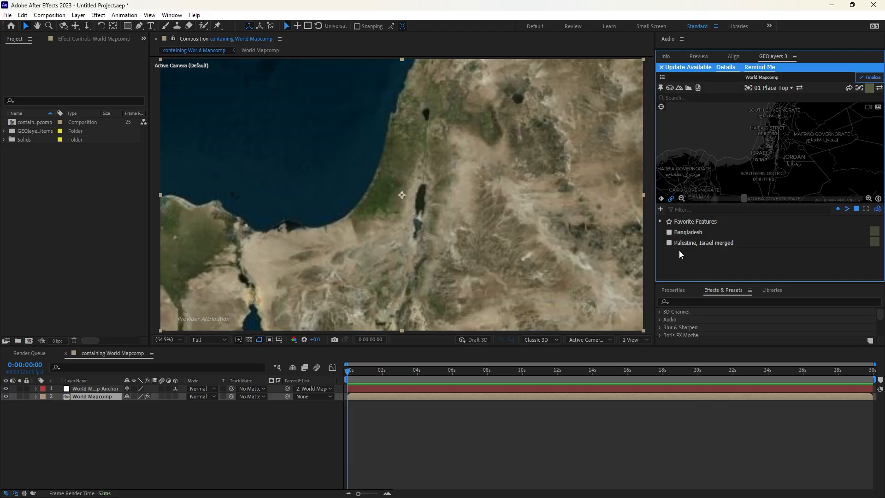
Draw the merged Palestine and Israel feature as a shape layer in the mapcomp and dismiss the shape layer hint
left_click(684, 245)
scroll(754, 142, "down", 3)
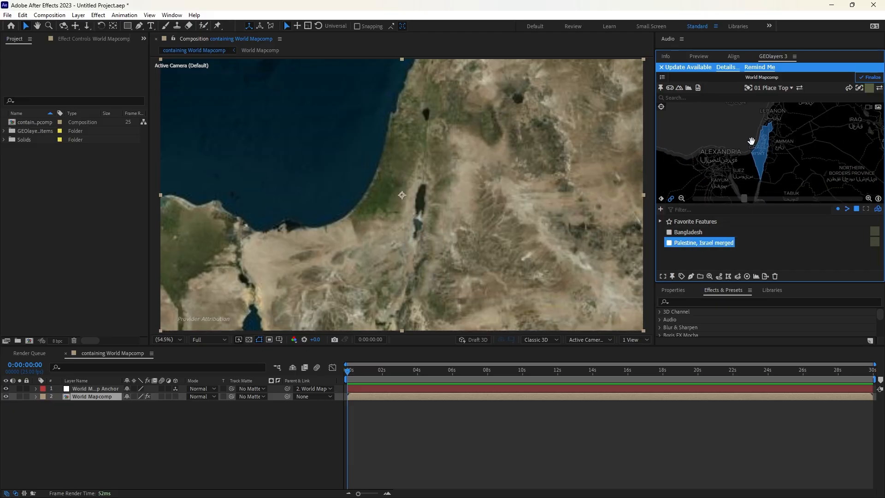
right_click(689, 244)
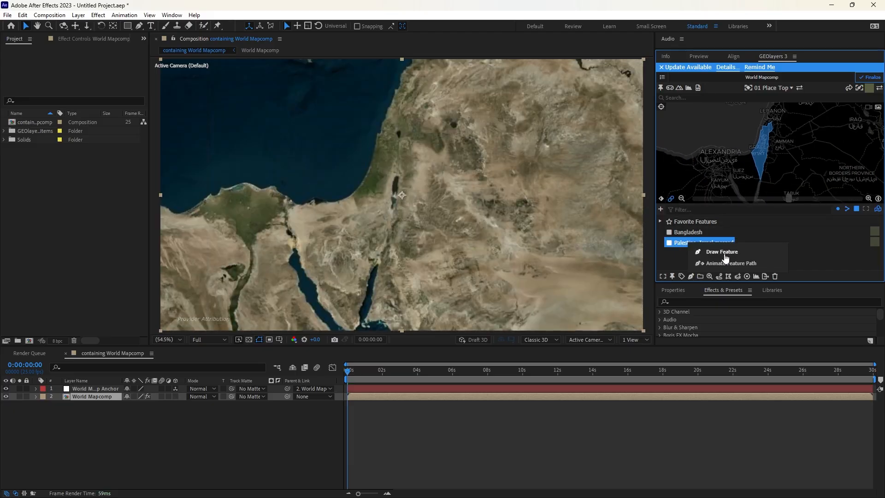
left_click(721, 252)
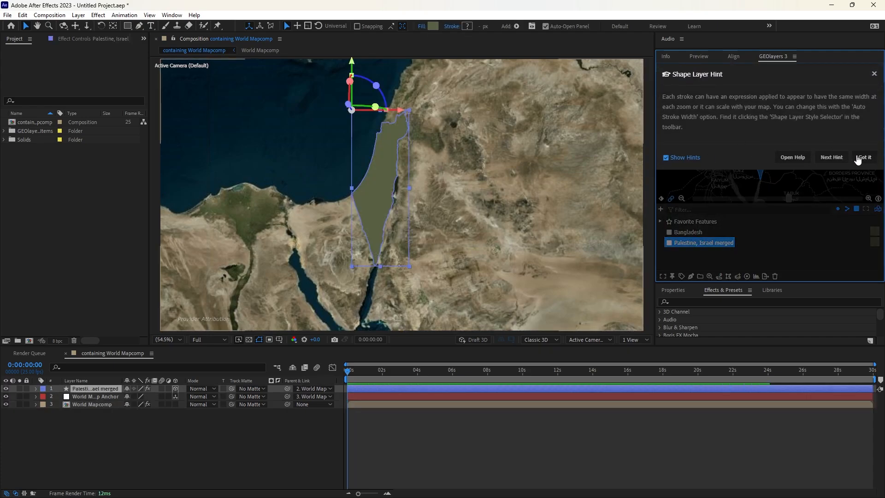
left_click(864, 157)
Draw the Bangladesh feature as a shape layer in the mapcomp
left_click(688, 232)
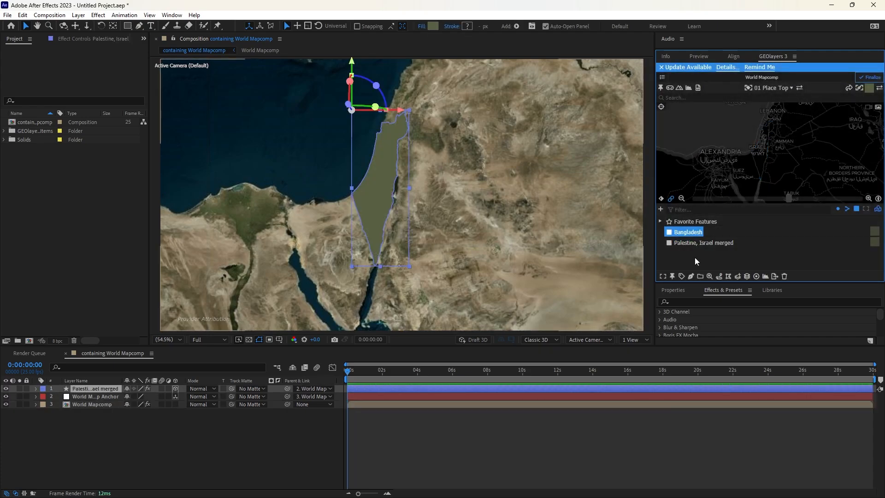
right_click(689, 244)
left_click(722, 252)
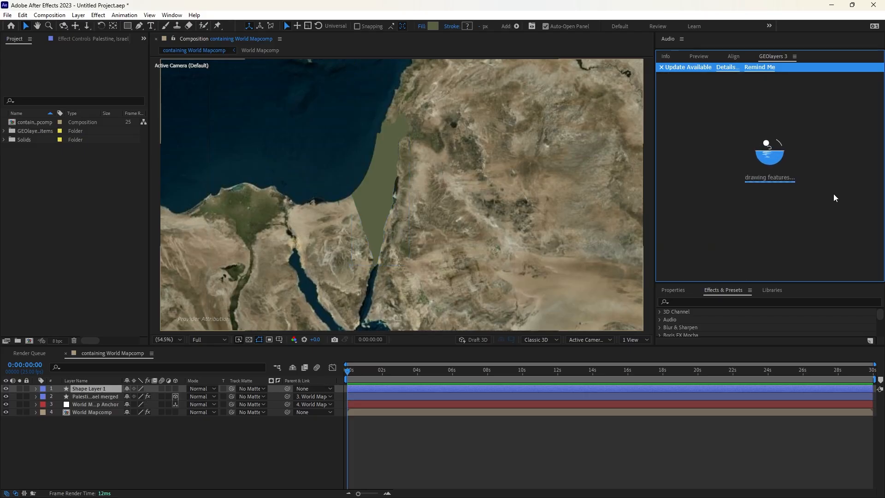
left_click(864, 157)
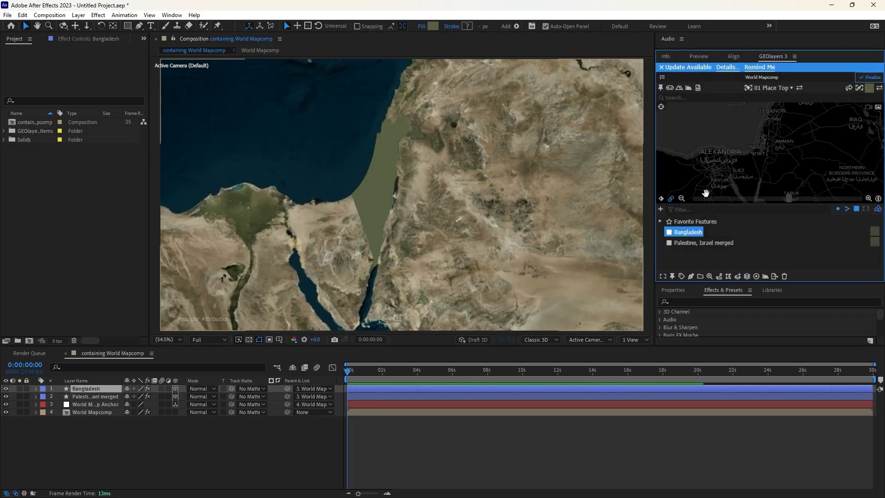
Set the Bangladesh shape layer's fill color to bright green
left_click(692, 243)
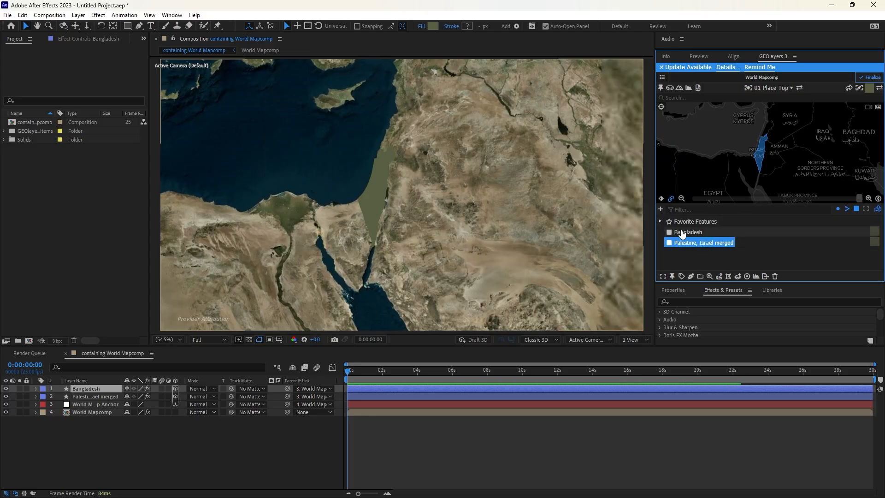
left_click(679, 234)
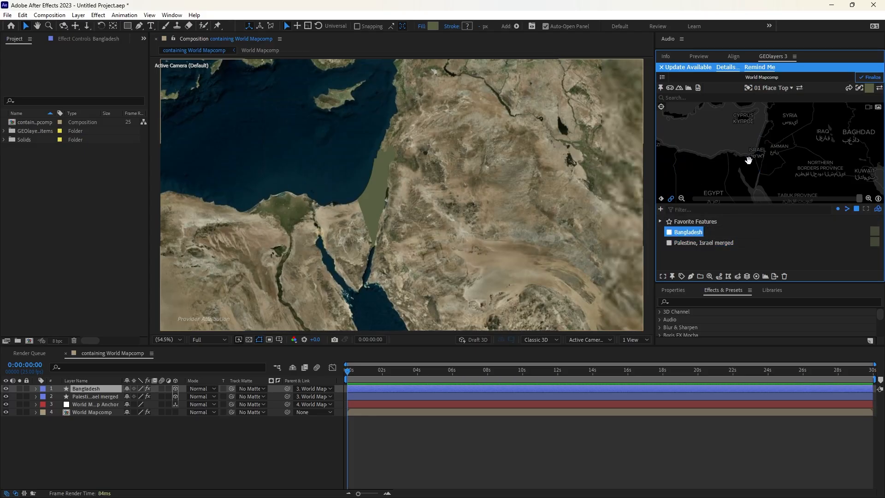
scroll(748, 160, "down", 5)
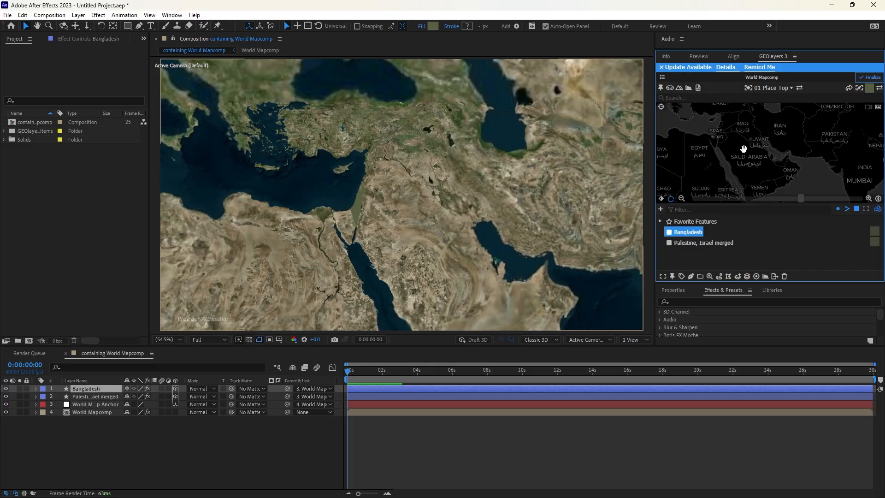
scroll(744, 149, "down", 3)
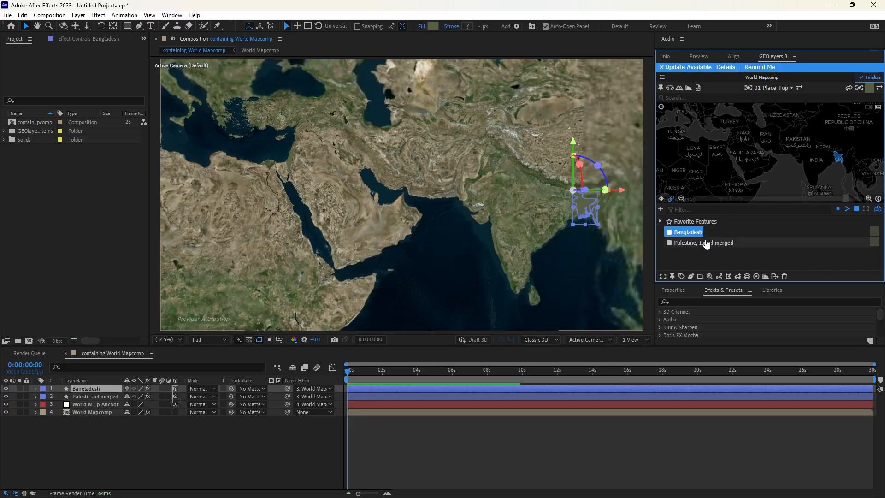
left_click(706, 243)
left_click(693, 234)
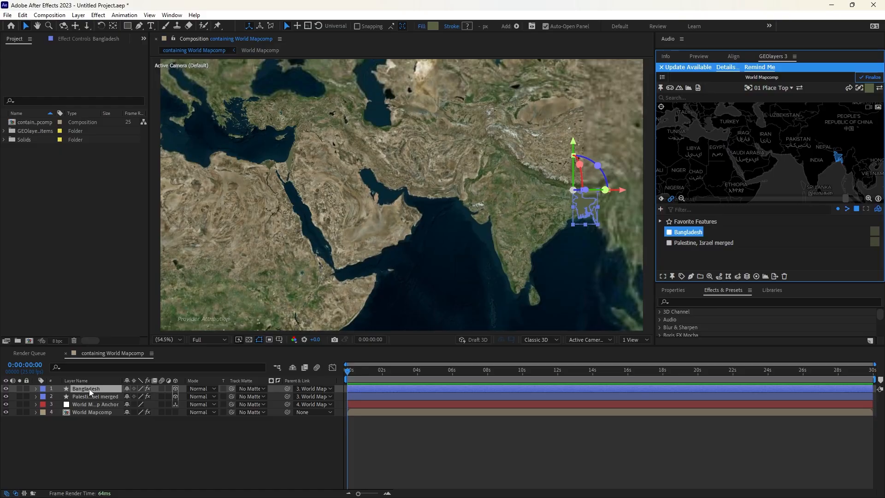
left_click(430, 27)
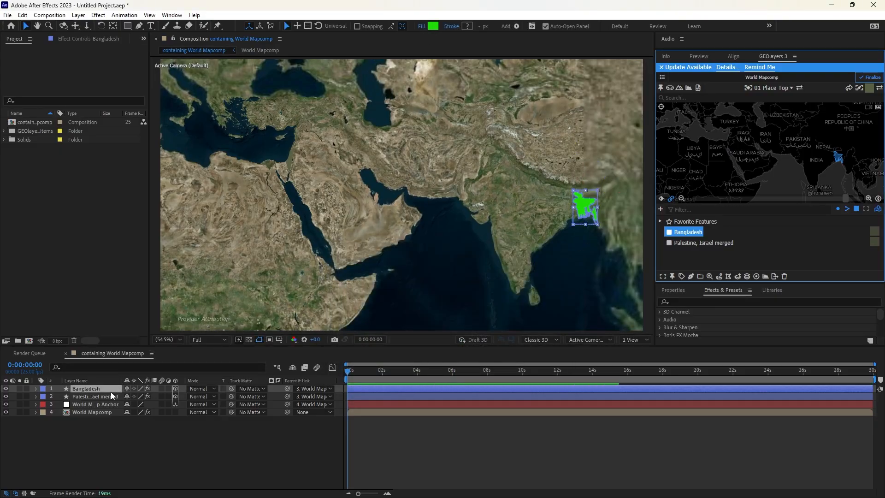
Set the merged Palestine and Israel shape layer's fill color to red EA1701
left_click(107, 396)
left_click(434, 26)
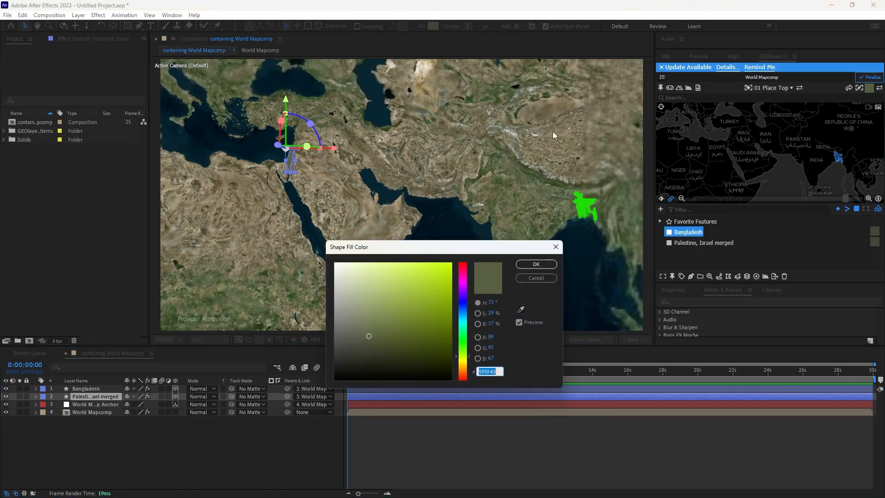
type("EA1701")
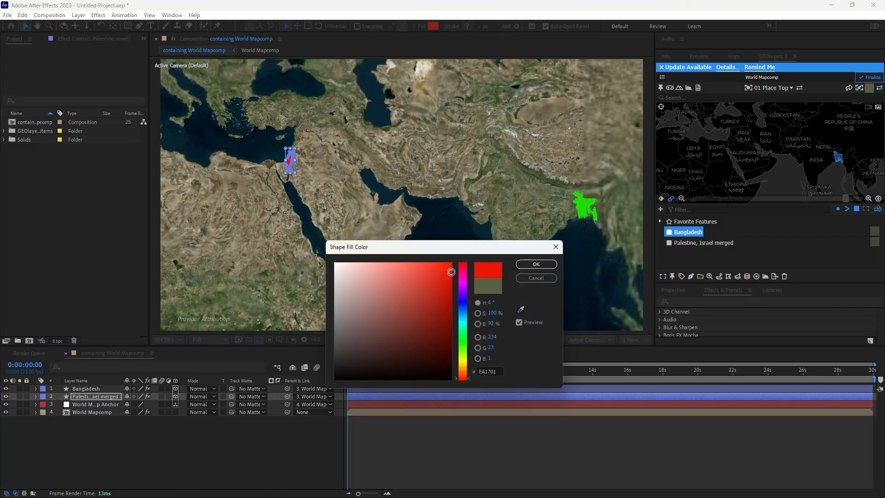
key("Return")
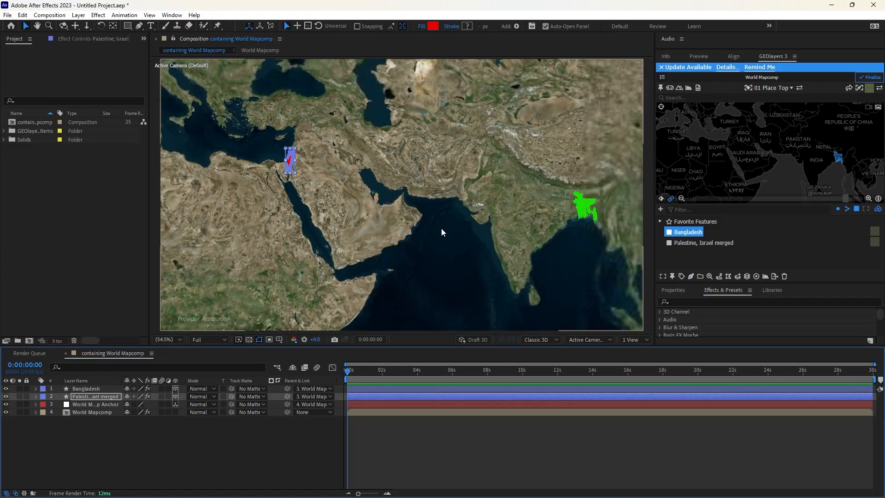
Set the blending mode of the Bangladesh and merged Palestine and Israel shape layers to Multiply
left_click(200, 395)
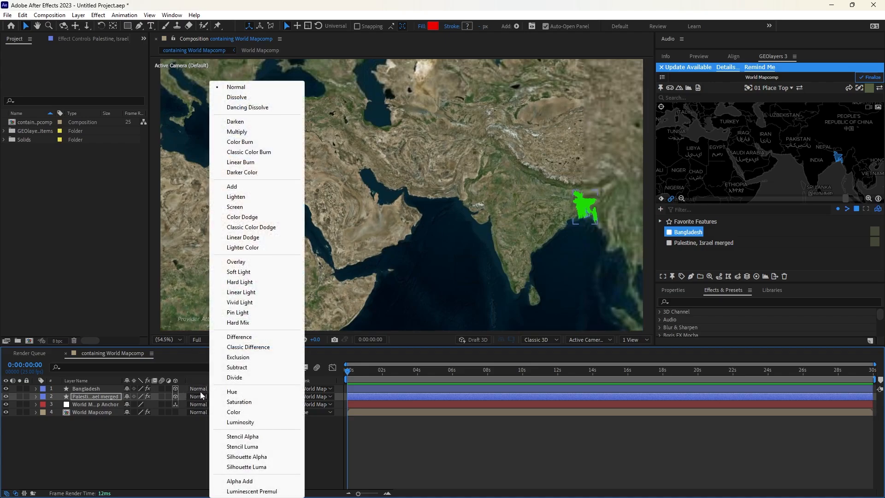
left_click(237, 132)
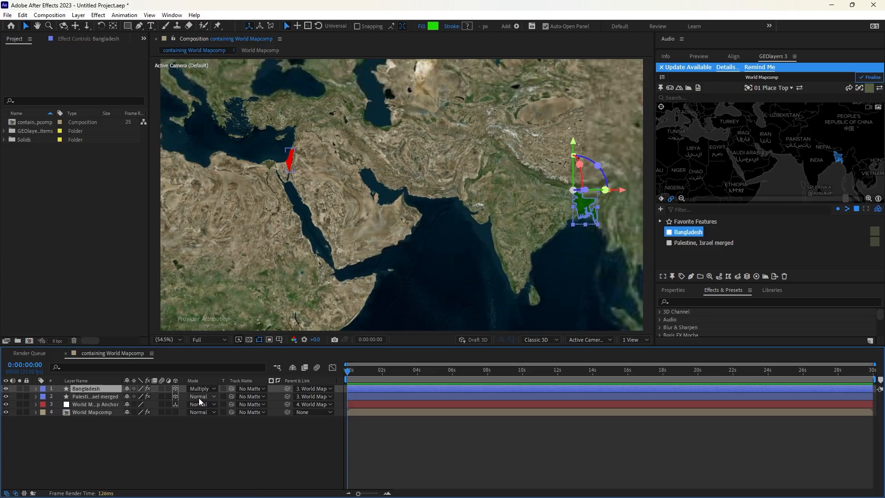
left_click(198, 397)
left_click(237, 131)
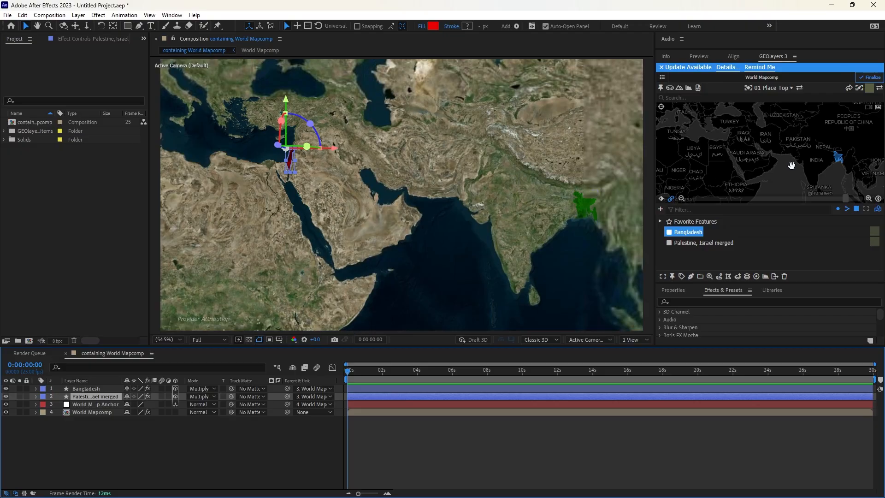
Draw the Bangladesh feature again as a shape layer with the white outline style and dismiss the shape layer hint
scroll(843, 163, "up", 4)
scroll(846, 162, "up", 2)
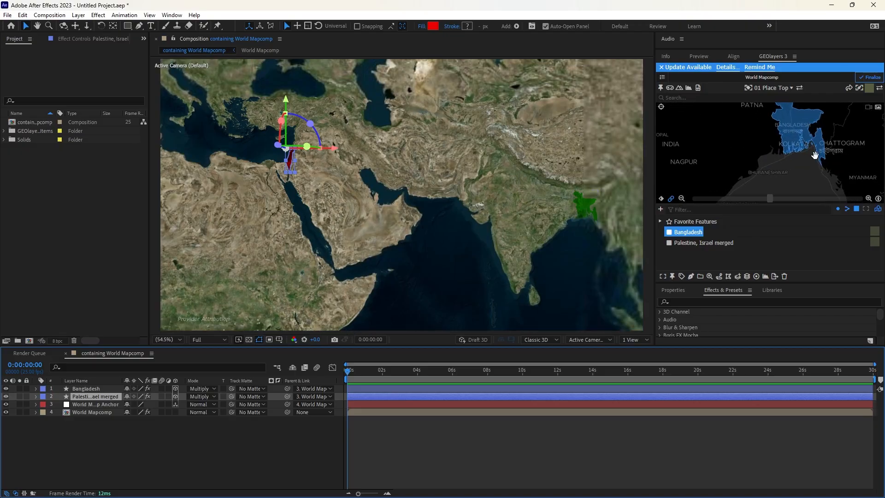
left_click_drag(801, 143, 791, 180)
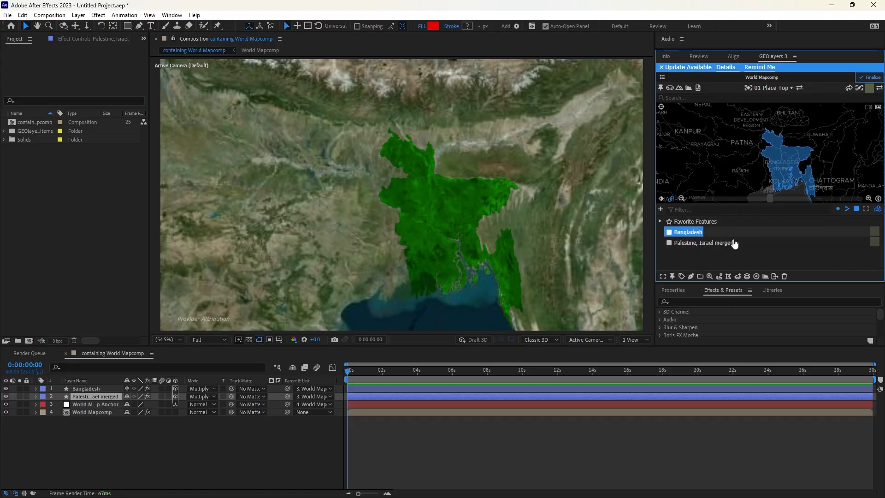
left_click(870, 94)
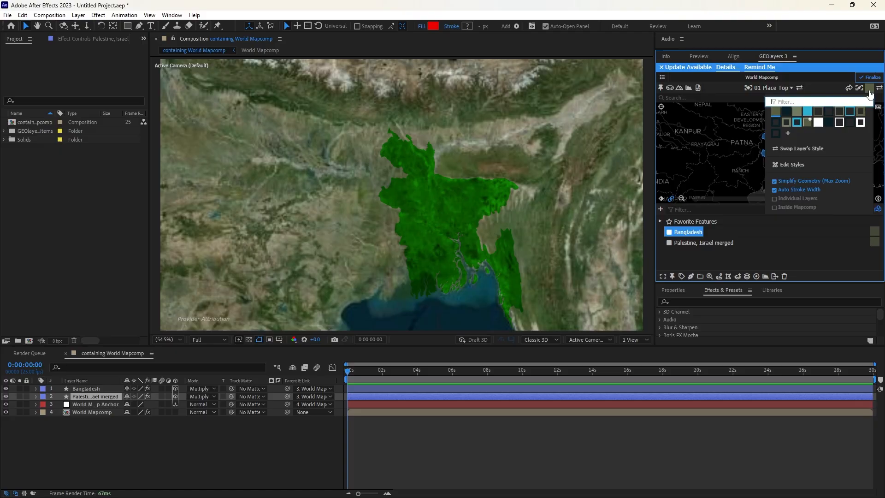
left_click(839, 122)
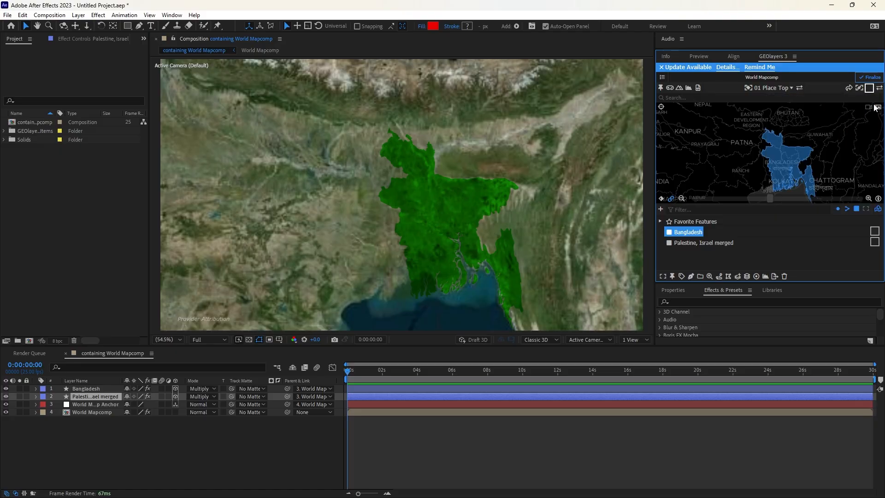
left_click(691, 276)
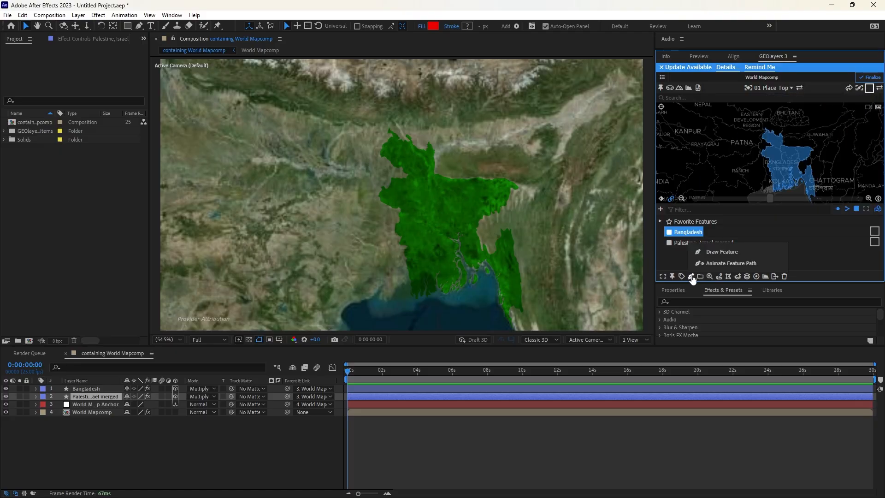
left_click(723, 252)
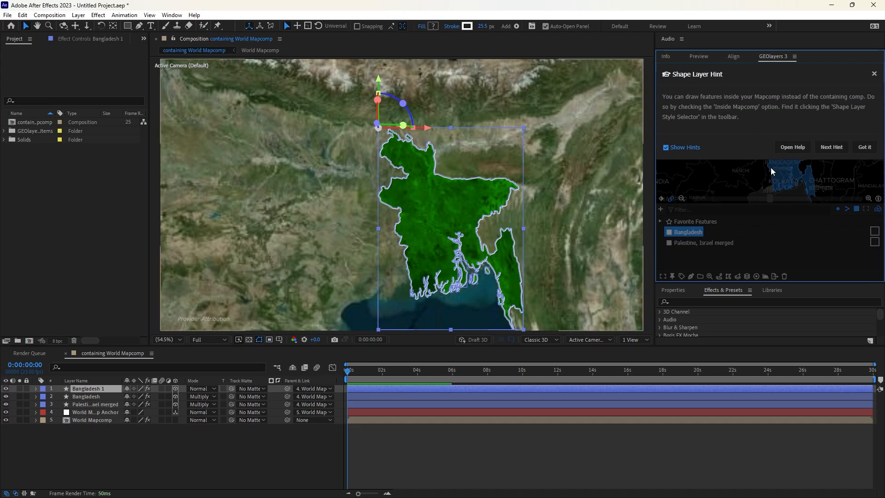
left_click(860, 147)
Draw the merged Palestine and Israel feature again as a shape layer with the white outline style
left_click(703, 242)
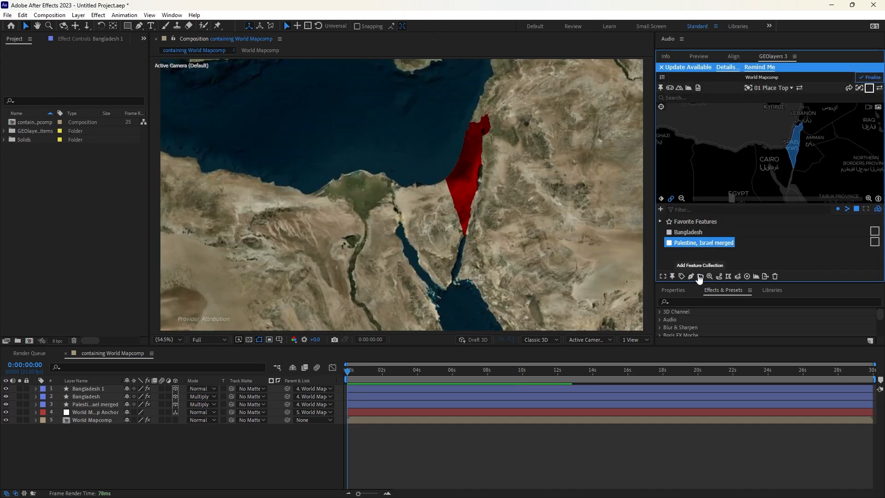
left_click(690, 277)
left_click(723, 252)
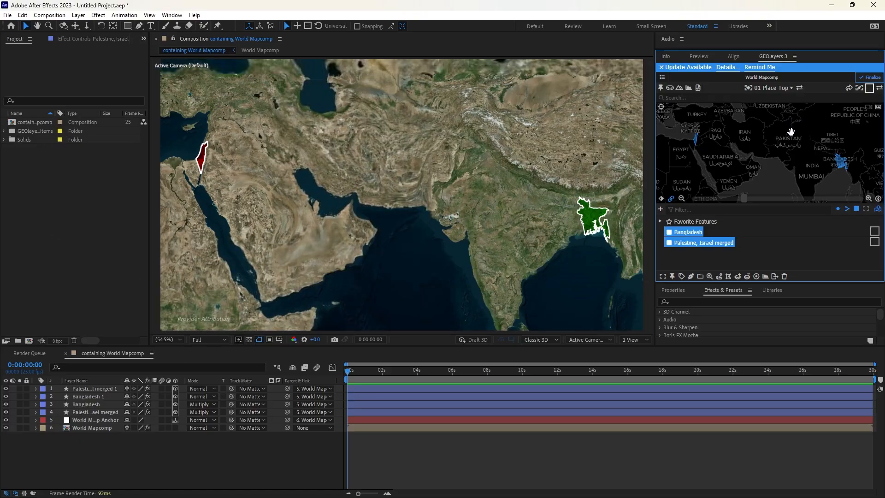
Add a GEOlayers arrow and draw its straight path from Bangladesh to the merged Palestine and Israel area
left_click(847, 88)
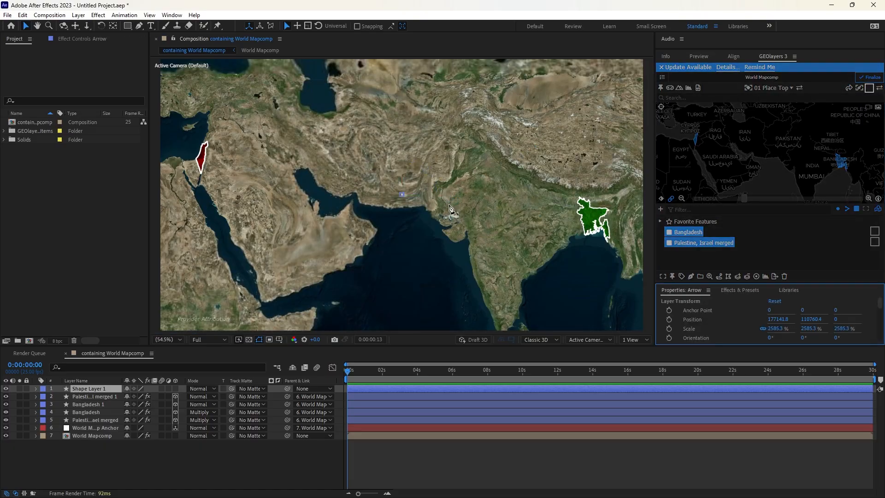
left_click(870, 138)
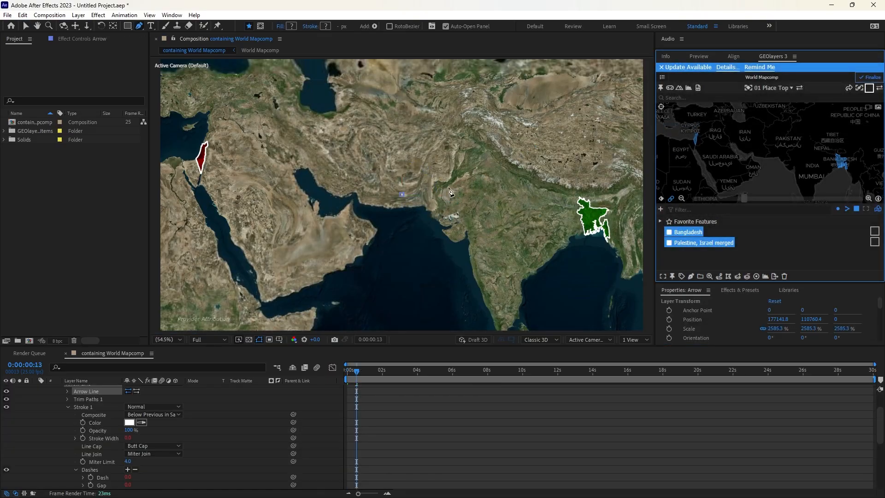
left_click_drag(401, 194, 413, 186)
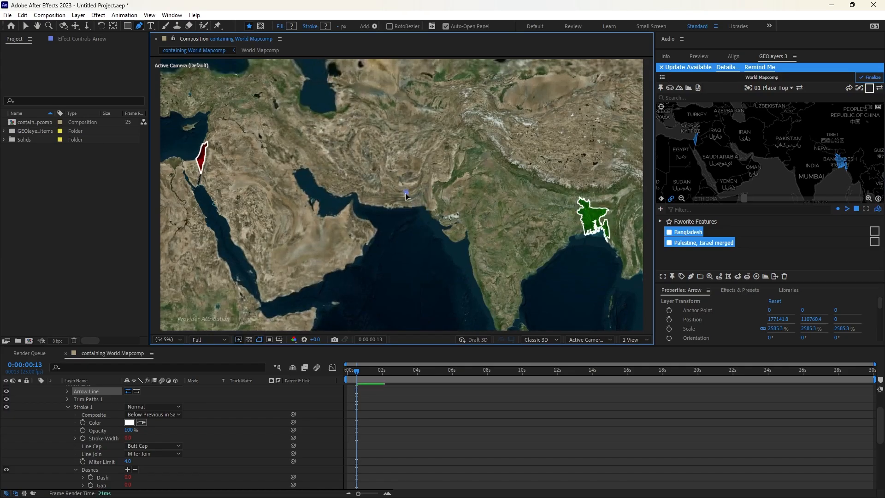
left_click_drag(406, 194, 587, 214)
left_click(202, 156)
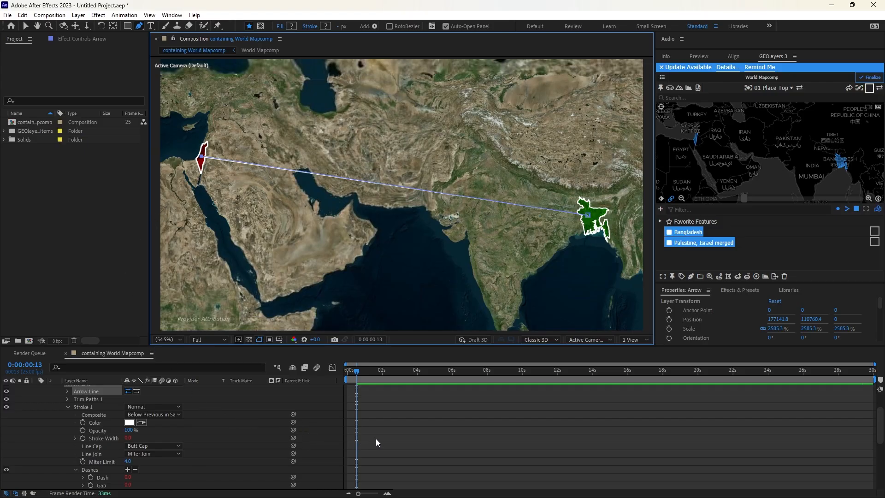
Collapse the Arrow layer's properties and set the arrow's width to 24 and head size to 76 in its effect settings
scroll(376, 438, "up", 2)
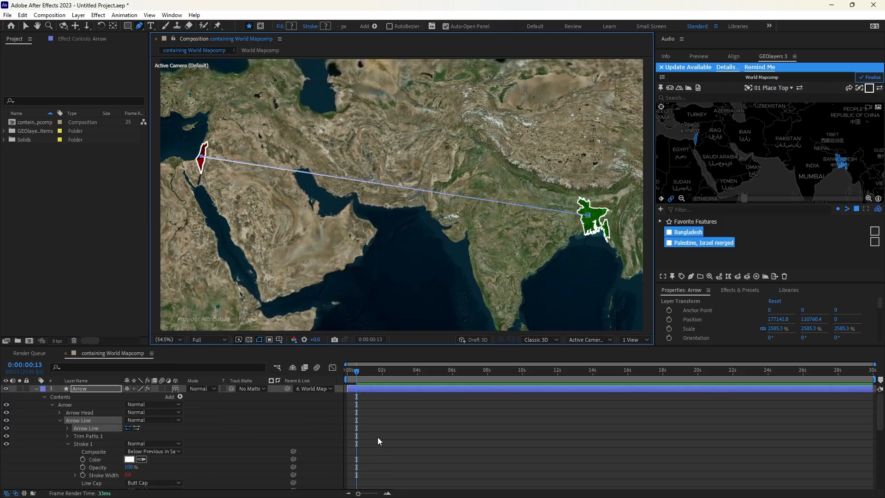
left_click(37, 389)
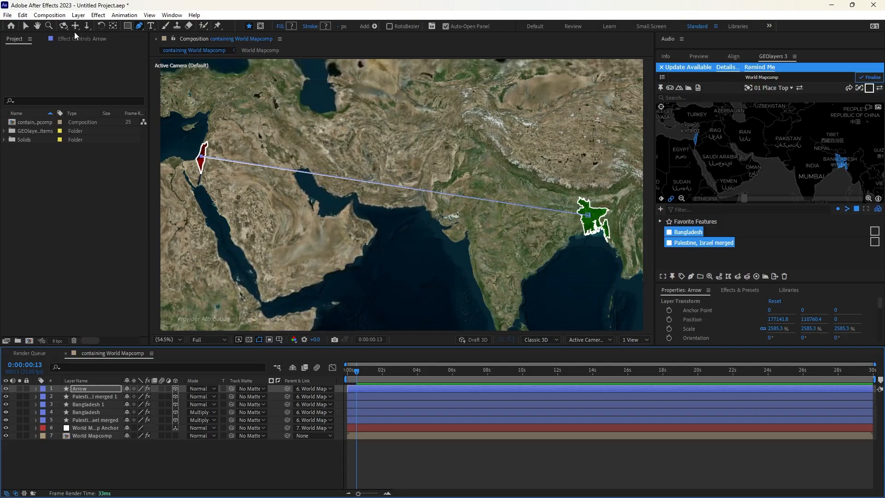
left_click(94, 39)
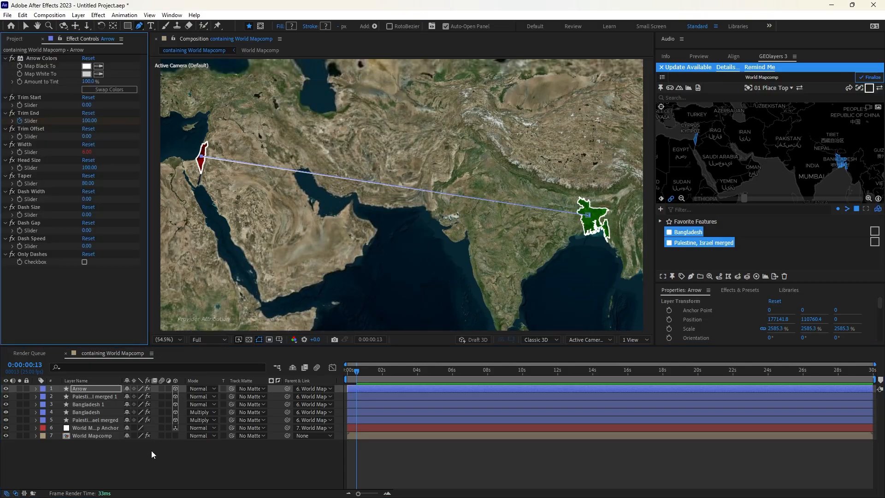
left_click(150, 447)
left_click(84, 389)
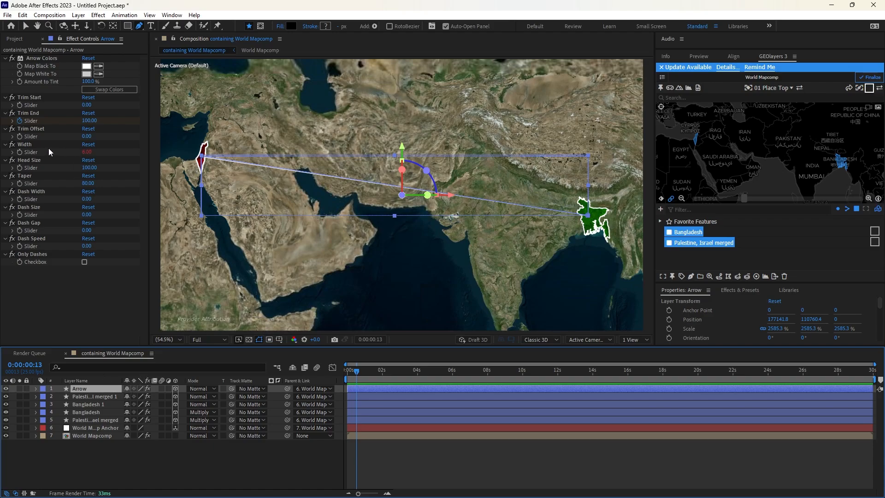
left_click(25, 145)
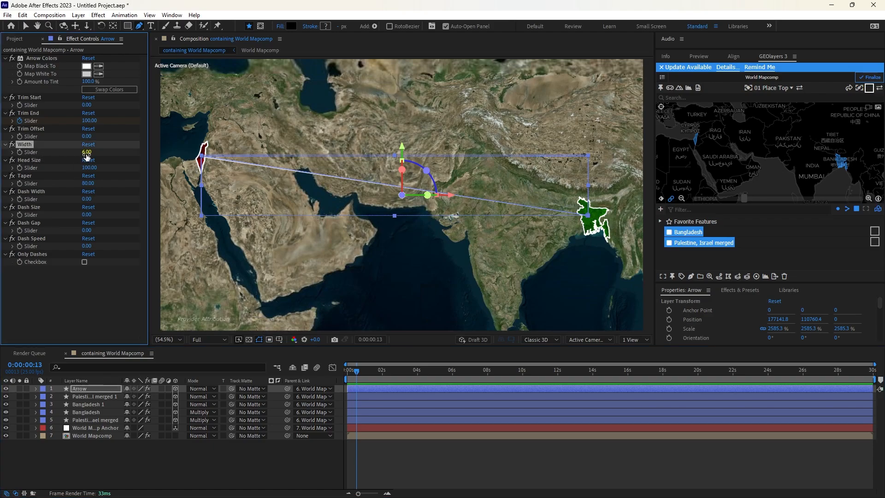
mouse_move(86, 156)
left_mouse_down()
mouse_move(107, 158)
mouse_move(98, 163)
left_mouse_up()
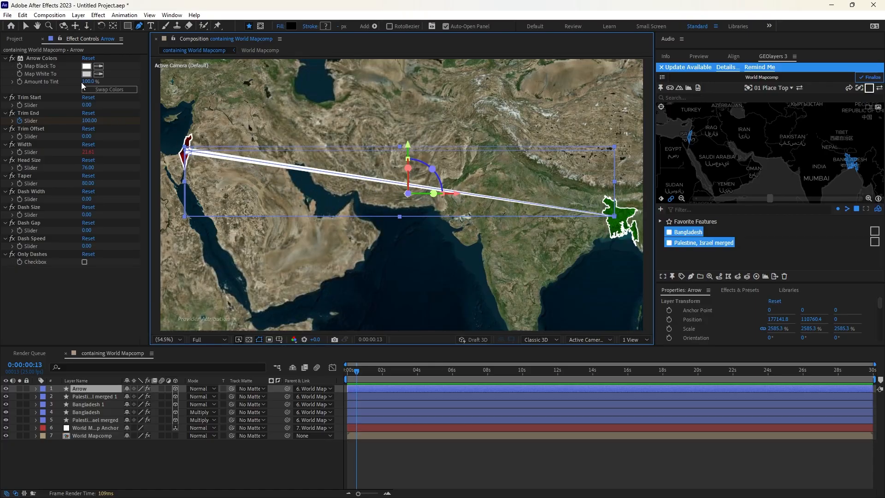
Curve the arrow's path by pulling out direction handles at both end points with the Convert Vertex tool
left_click(139, 28)
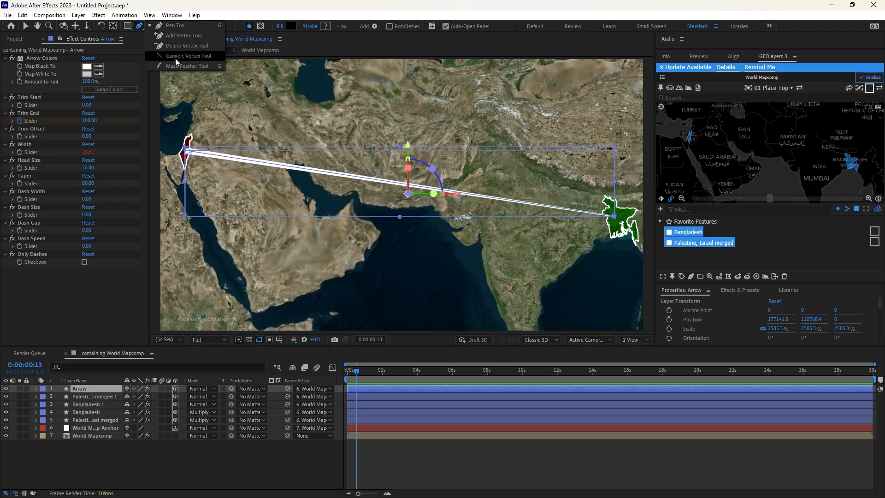
left_click(175, 58)
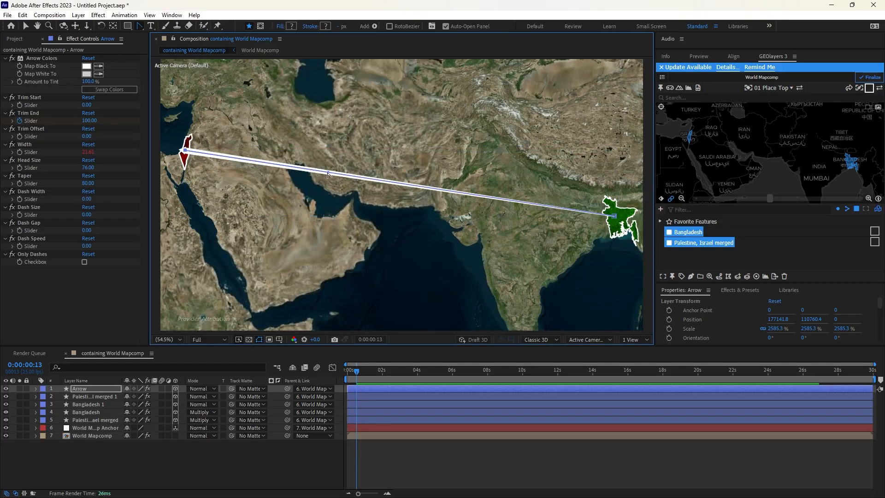
left_click_drag(328, 173, 323, 152)
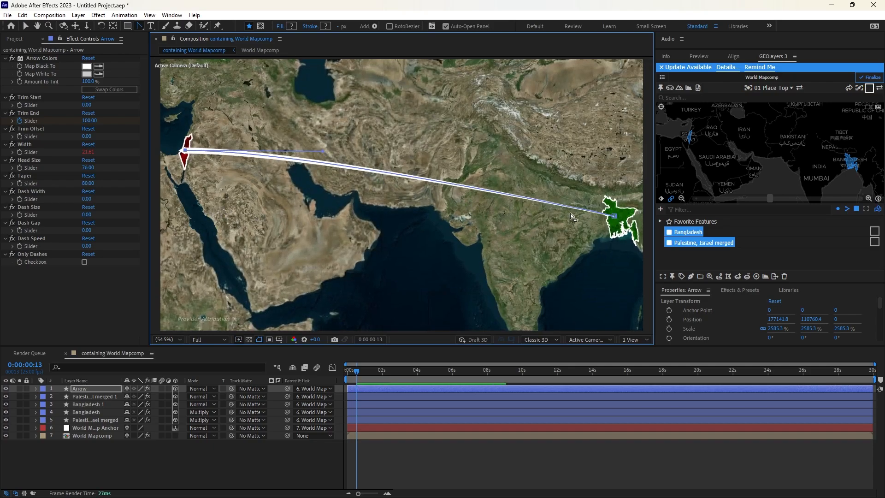
left_click(614, 215)
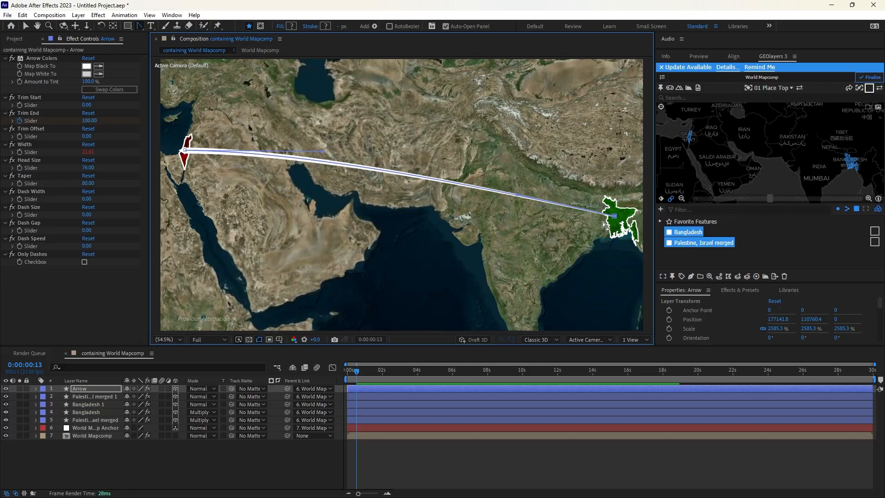
left_click_drag(517, 195, 510, 208)
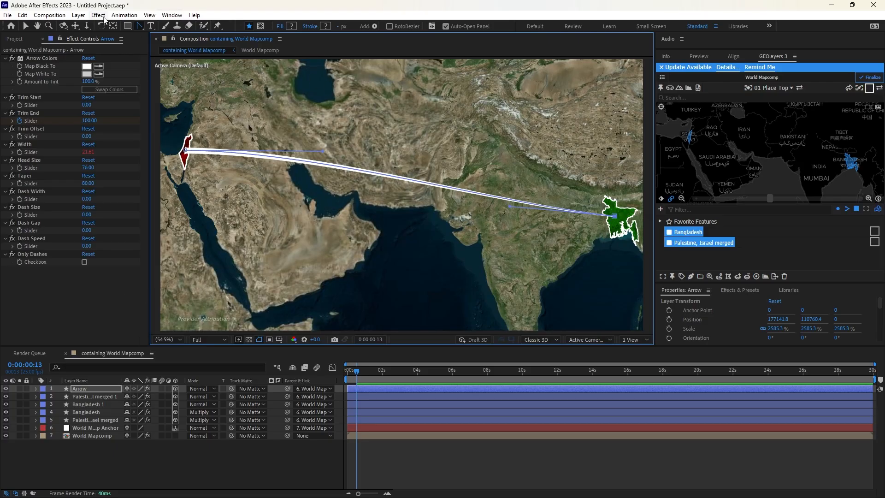
Examine the arrow's Map Black To color, close the color picker and deselect the layer
left_click(86, 66)
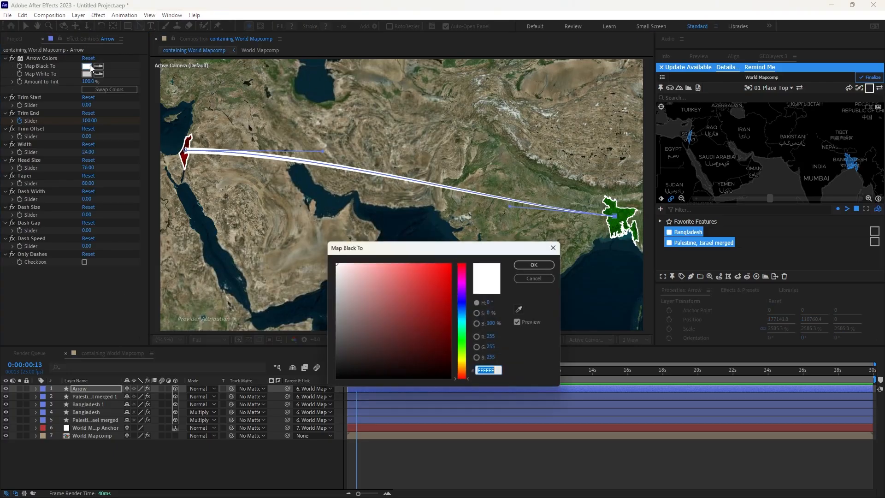
left_click(540, 266)
left_click(255, 441)
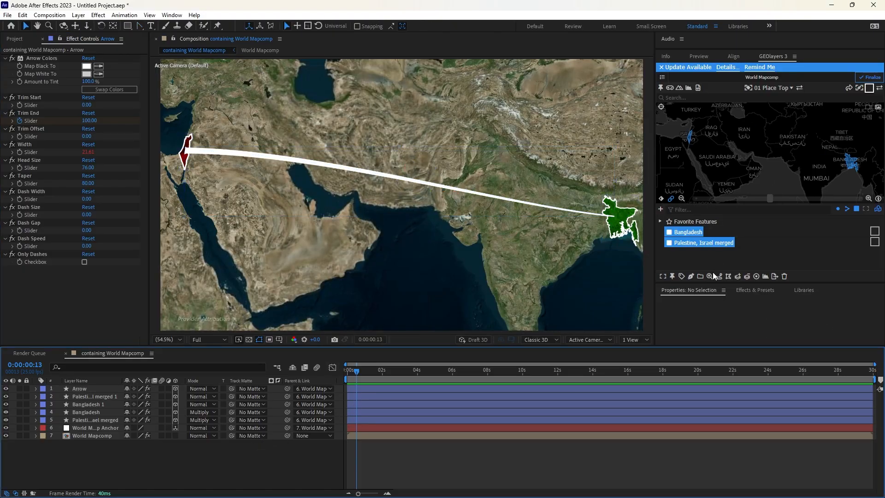
Find the Tint effect and apply it to the World Mapcomp layer, then select the Arrow layer
left_click(765, 290)
left_click(728, 302)
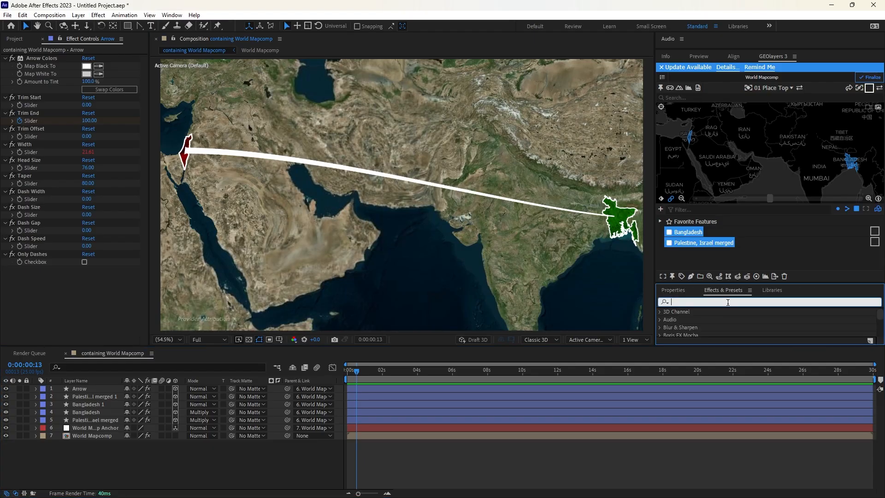
type("tint")
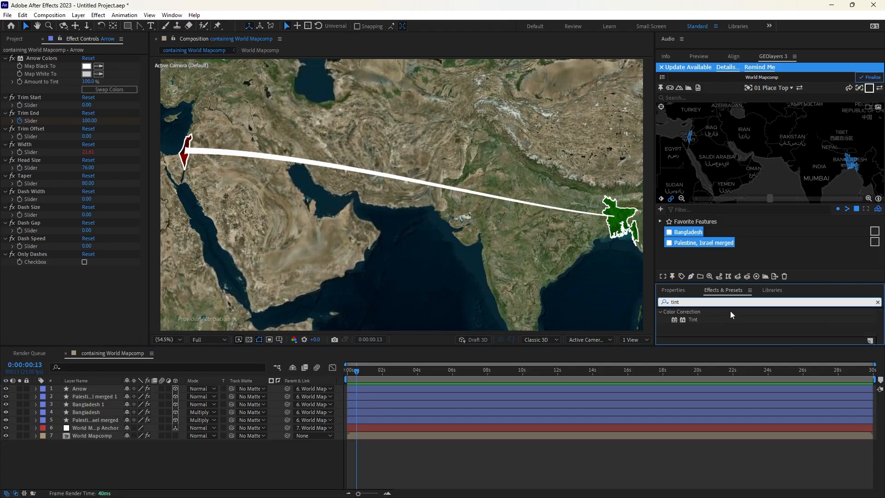
left_click(698, 319)
left_click_drag(697, 320, 93, 437)
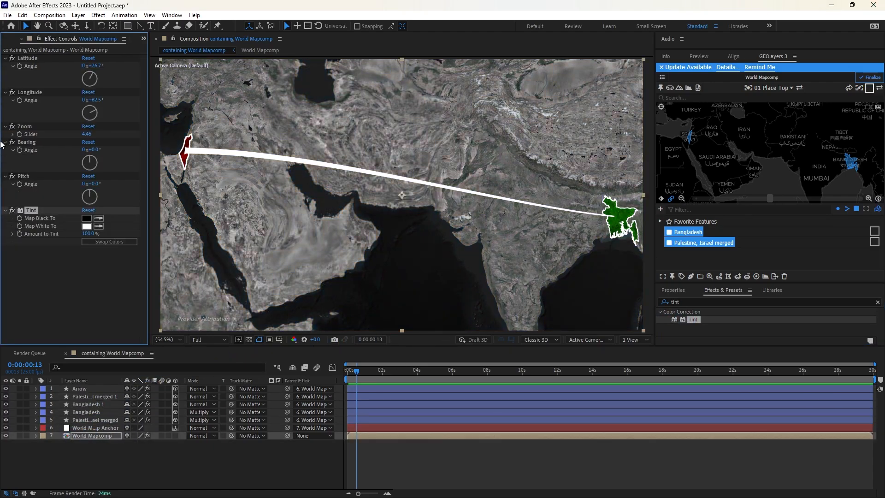
left_click(80, 388)
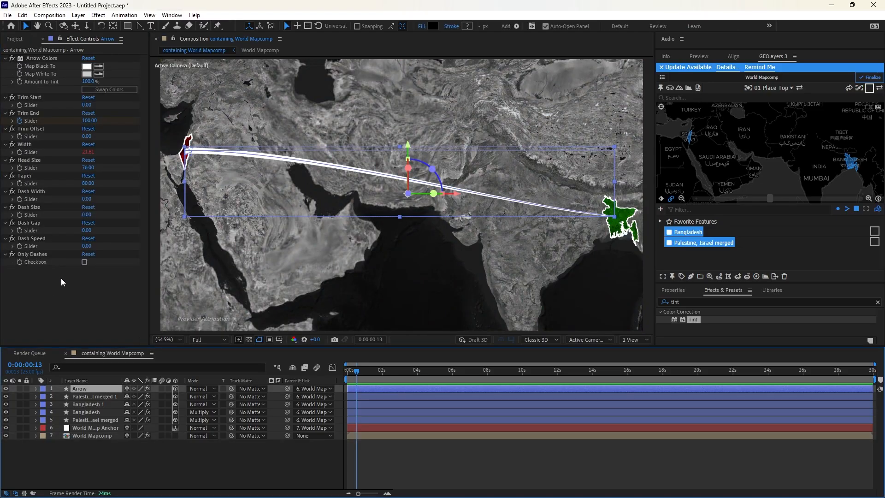
Enable Only Dashes on the arrow and set dash width 149, dash size 65, dash gap 22 and dash speed 552
left_click(21, 264)
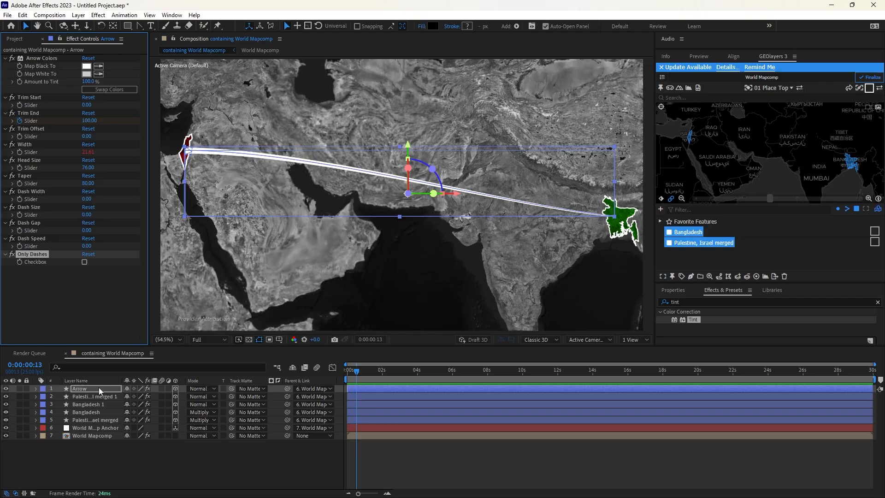
left_click(84, 262)
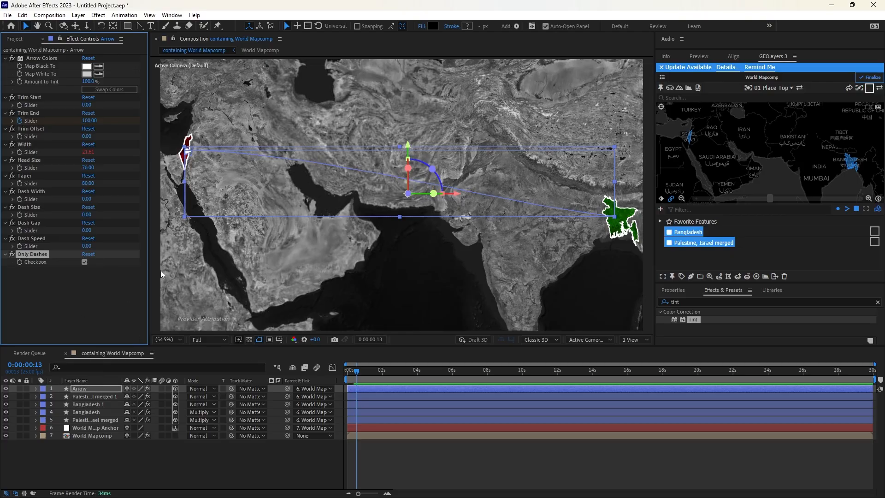
left_click_drag(86, 245, 181, 216)
left_click_drag(88, 199, 161, 204)
left_click_drag(91, 230, 281, 242)
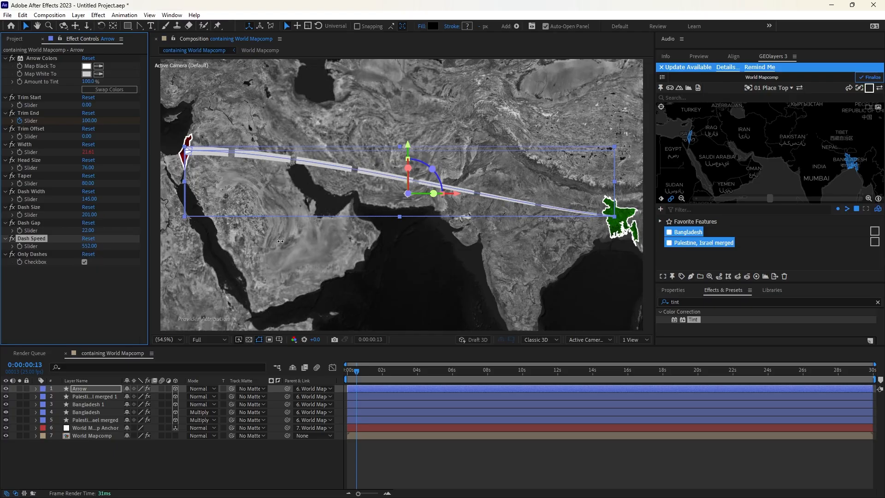
left_click_drag(90, 214, 56, 243)
left_click_drag(90, 199, 93, 205)
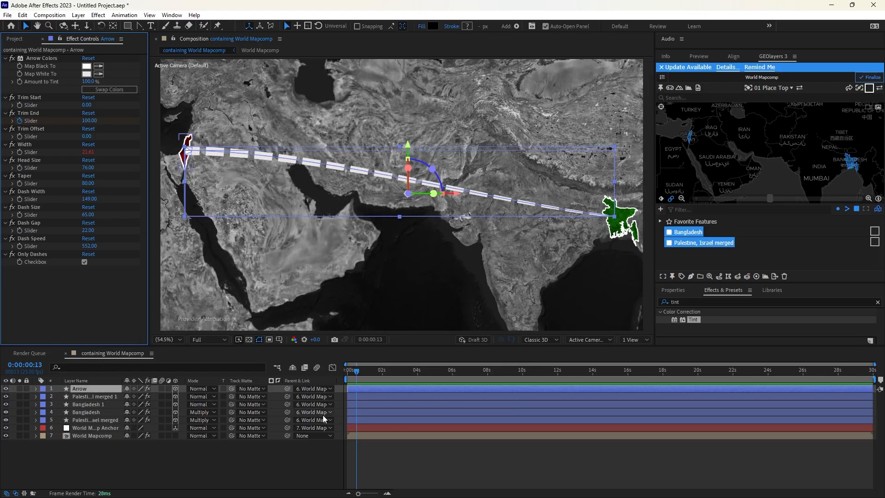
Deselect the layers, play the dashed arrow animation from the first frame and scrub back through it
left_click_drag(358, 372, 338, 376)
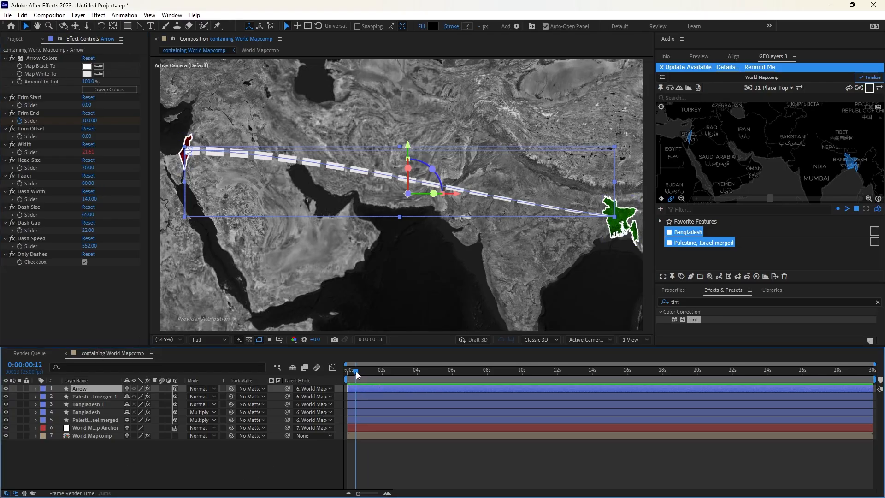
left_click(274, 460)
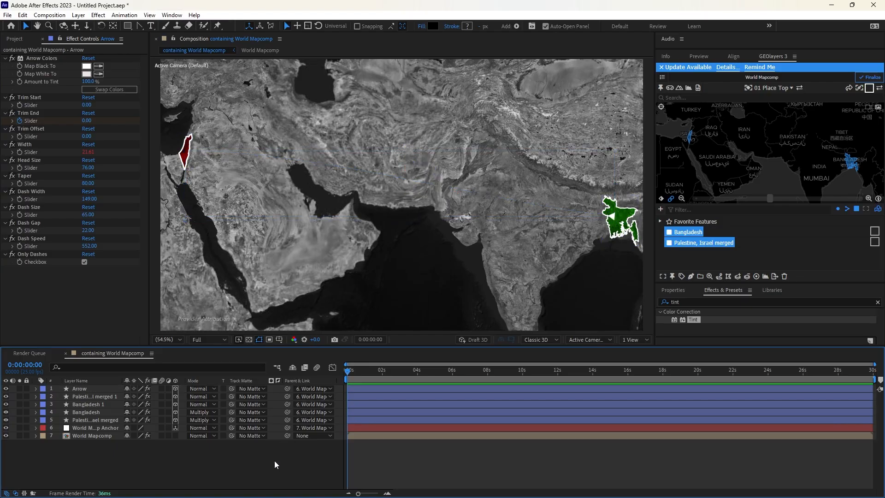
key("space")
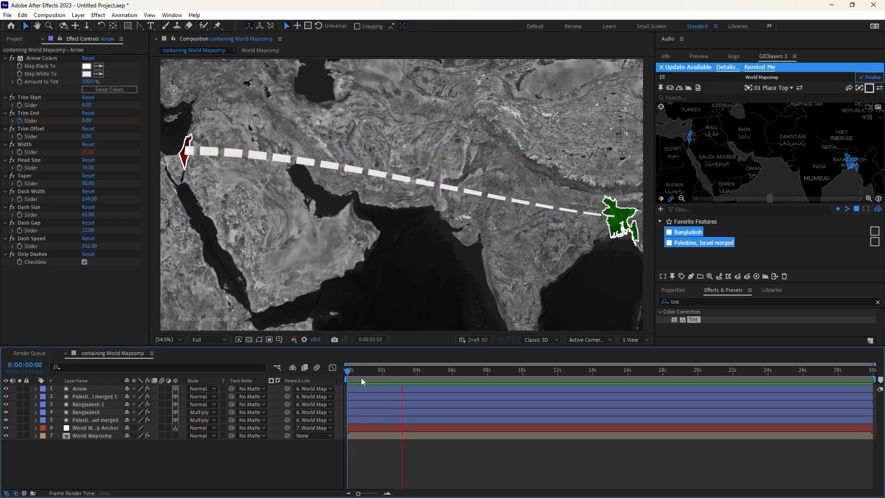
key("space")
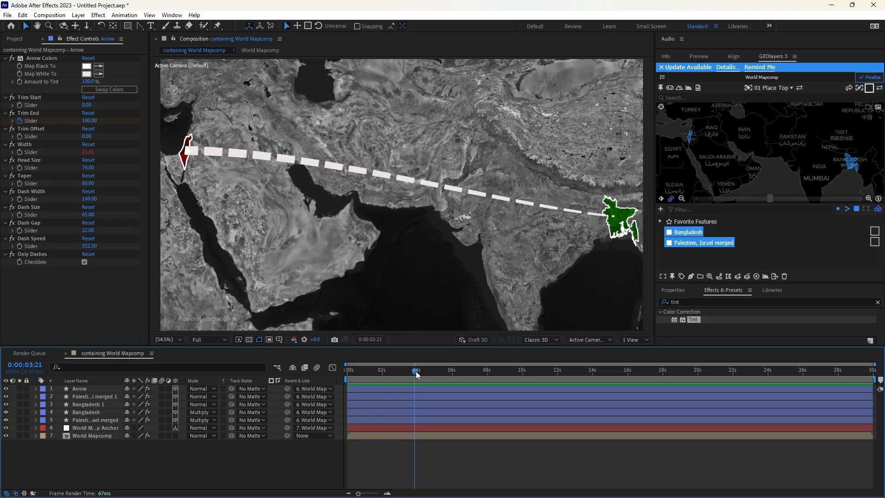
mouse_move(416, 371)
left_mouse_down()
mouse_move(346, 384)
mouse_move(357, 372)
left_mouse_up()
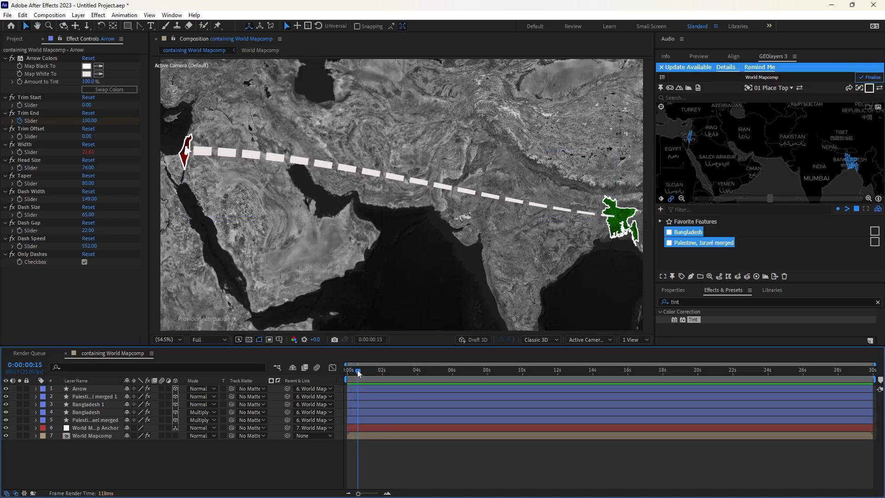
Set the Arrow layer's Dash Speed to 50
left_click(82, 391)
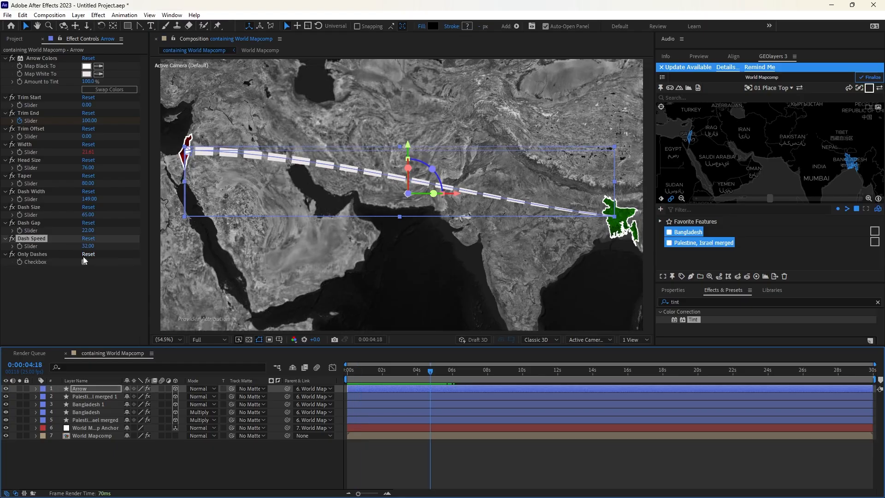
left_click(86, 247)
type("50")
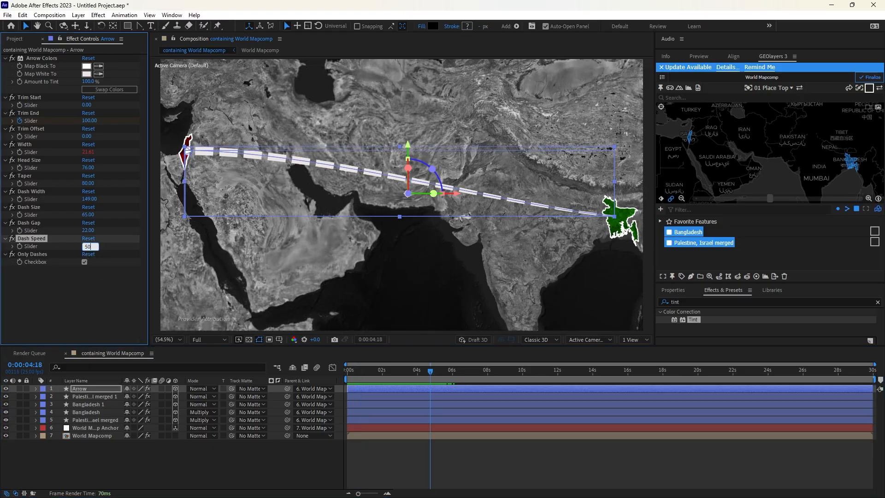
left_click(104, 316)
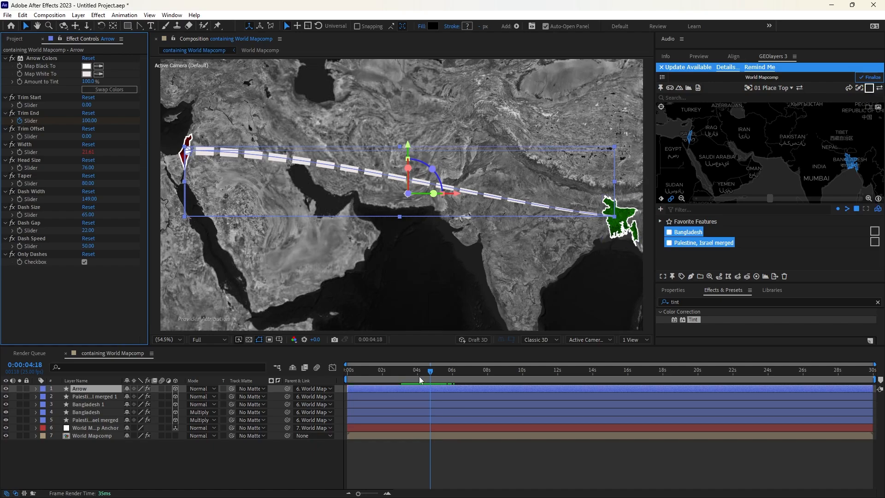
Play the composition from the start to check the new dash speed, and scrub to about 0:00:01:06
left_click_drag(428, 373, 237, 413)
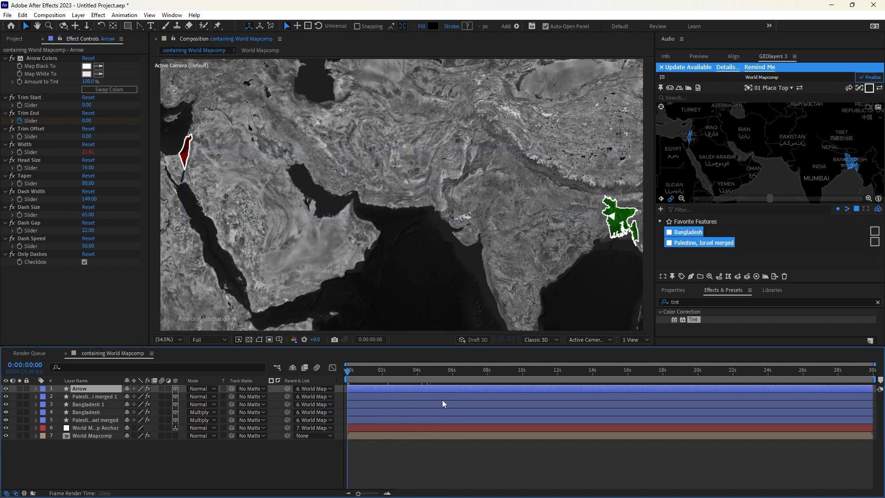
key("space")
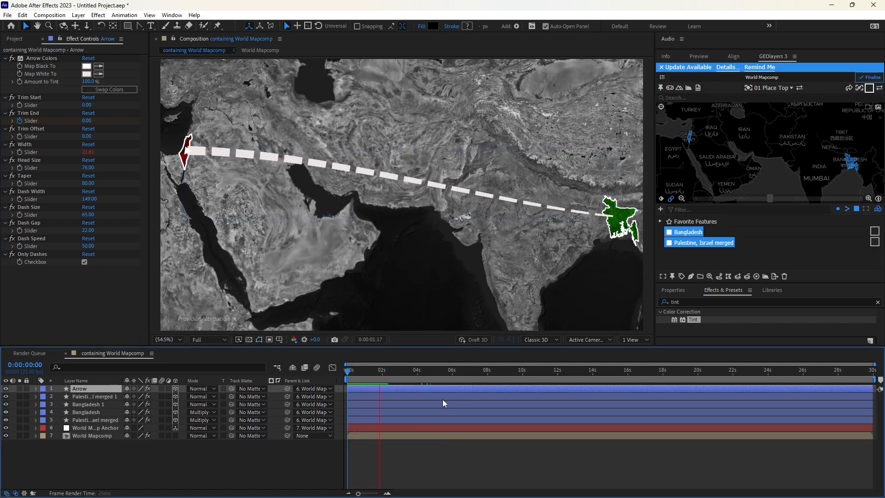
key("space")
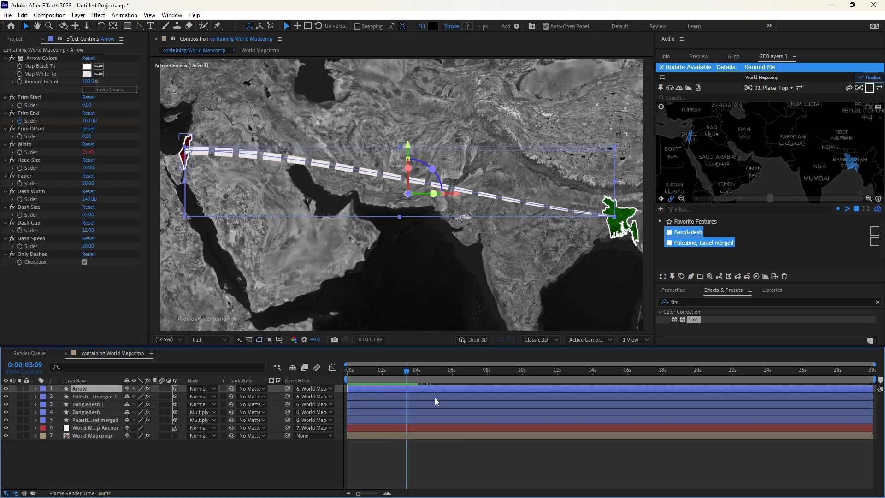
left_click_drag(409, 375, 348, 373)
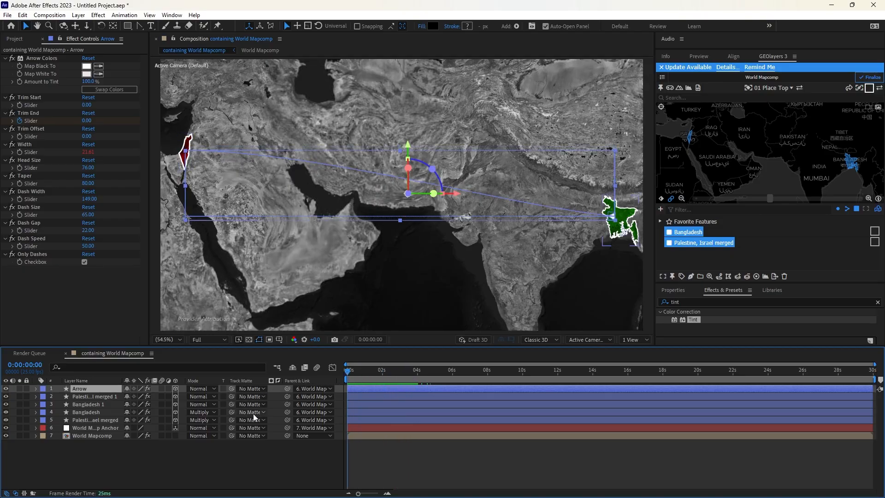
left_click(305, 456)
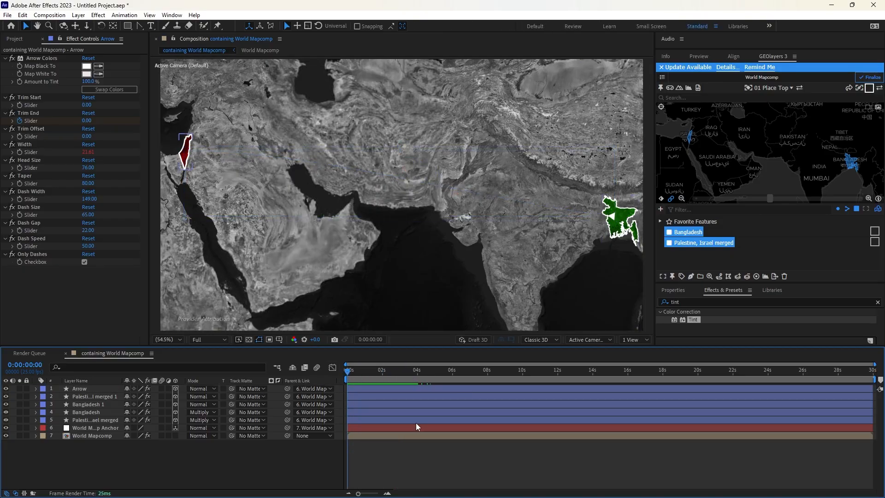
left_click_drag(349, 374, 370, 370)
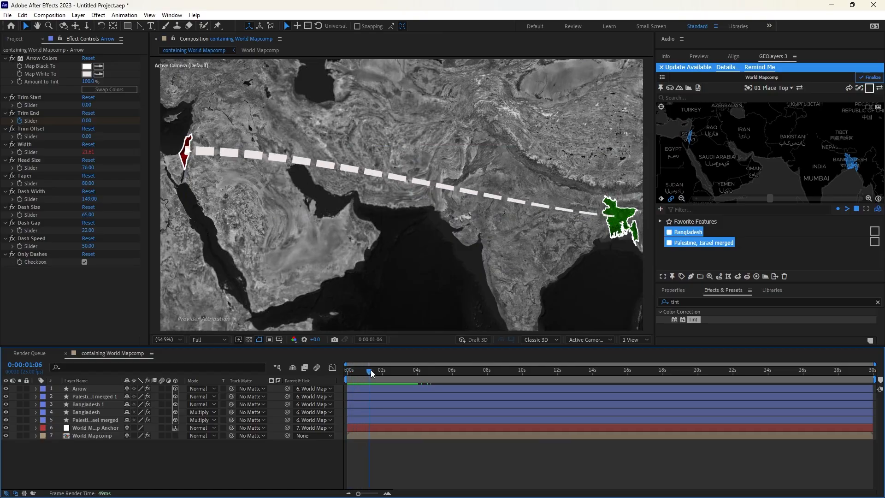
Duplicate the Arrow layer
left_click(101, 389)
left_click(101, 389)
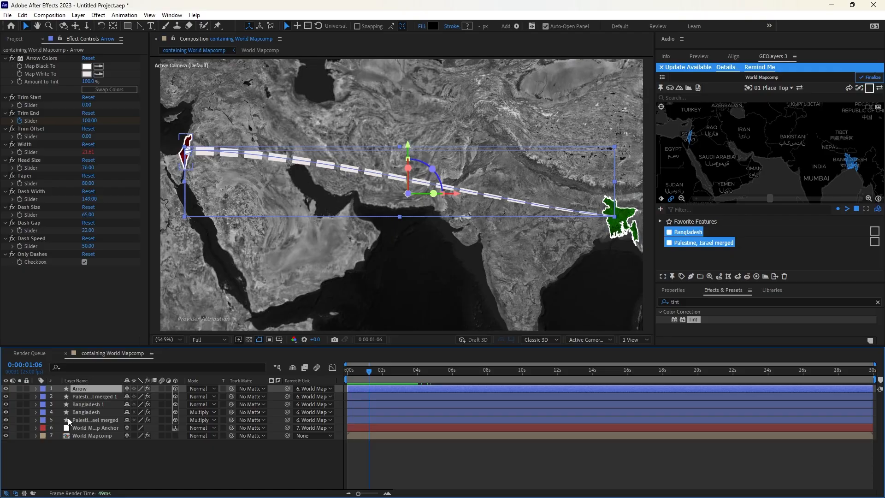
key("ctrl+d")
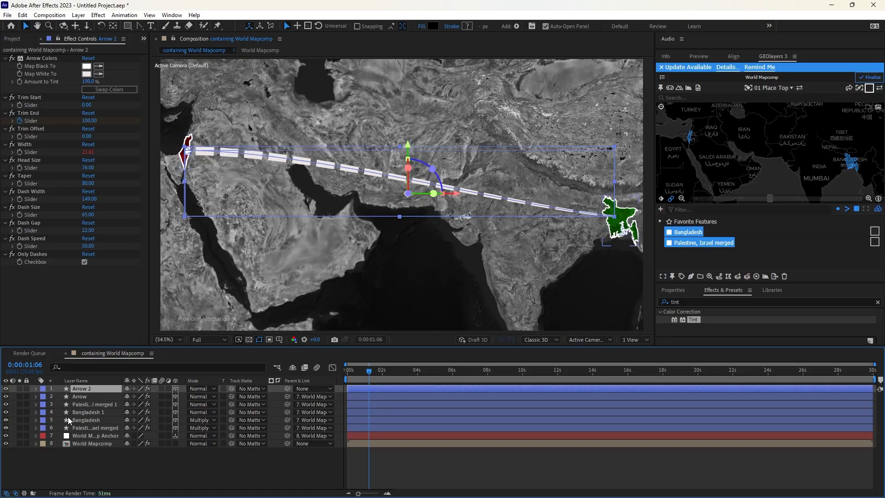
Find the Drop Shadow effect, apply it to the original Arrow layer and enable Shadow Only
left_click(93, 395)
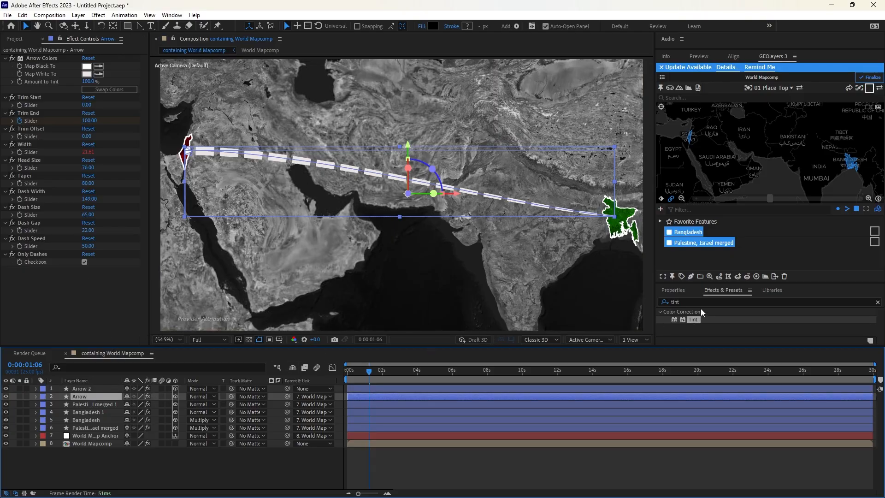
left_click(719, 302)
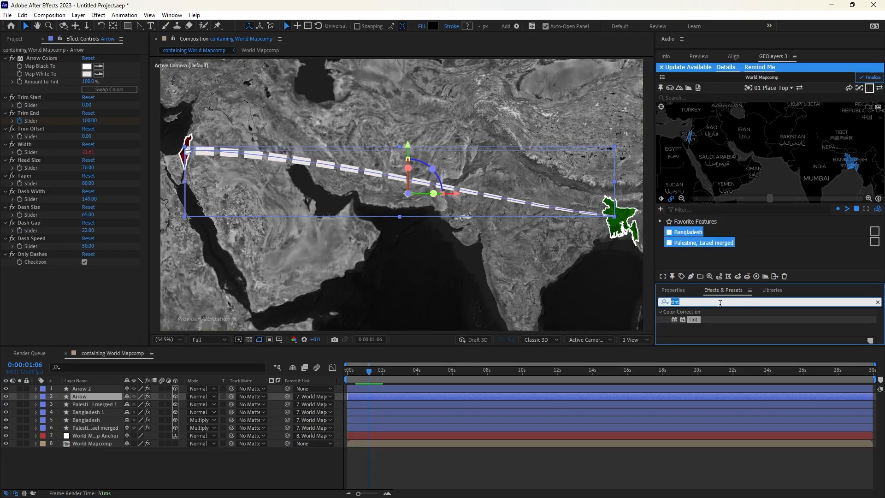
type("dr")
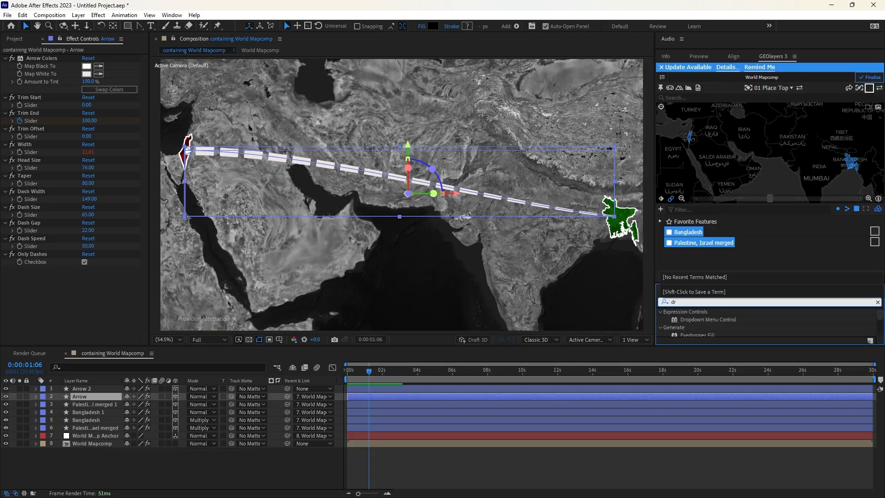
type("op sh")
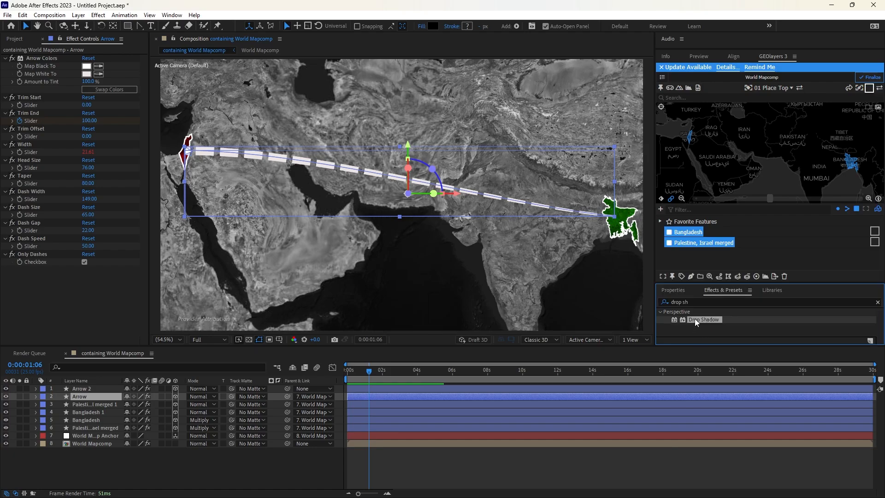
left_click_drag(695, 319, 73, 396)
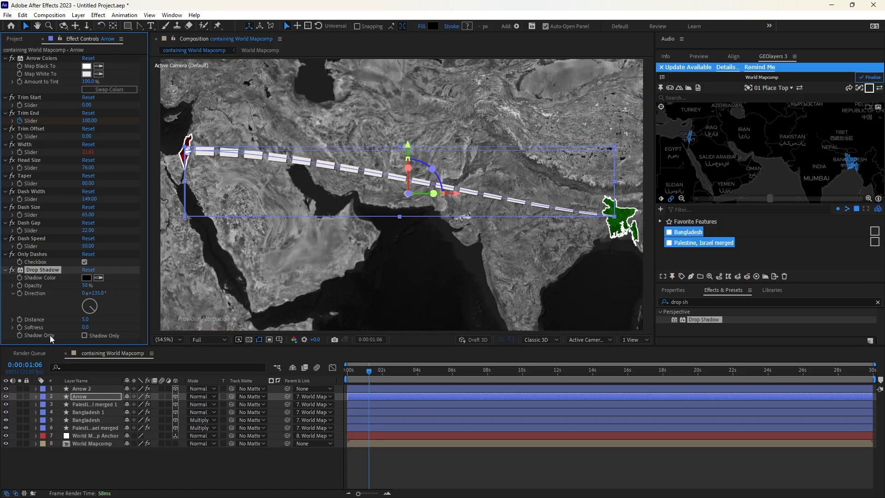
left_click(89, 396)
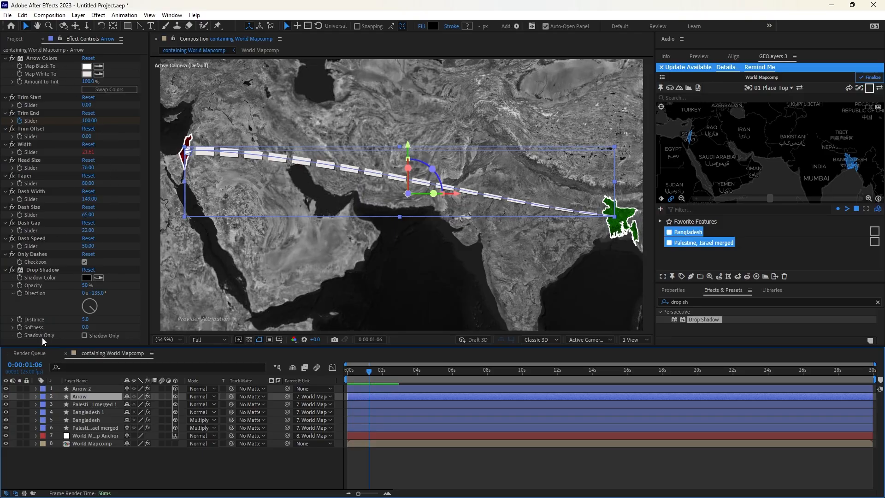
left_click(84, 336)
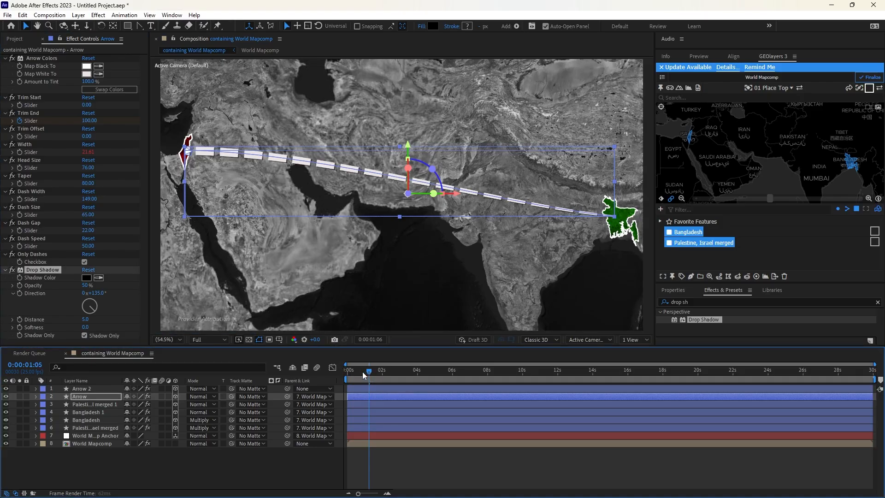
Move the Arrow 2 layer slightly upward along its Y axis so it is offset from the shadow arrow
left_click_drag(369, 372, 367, 376)
key("ctrl+Up")
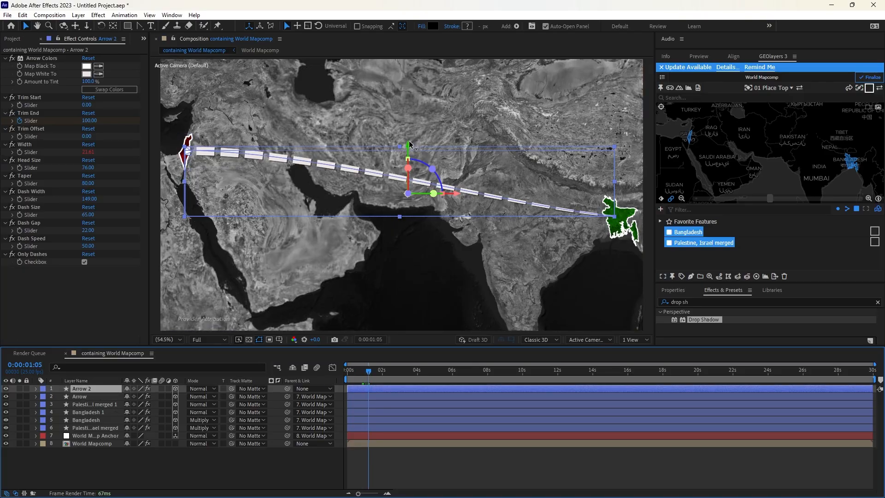
left_click_drag(409, 142, 412, 138)
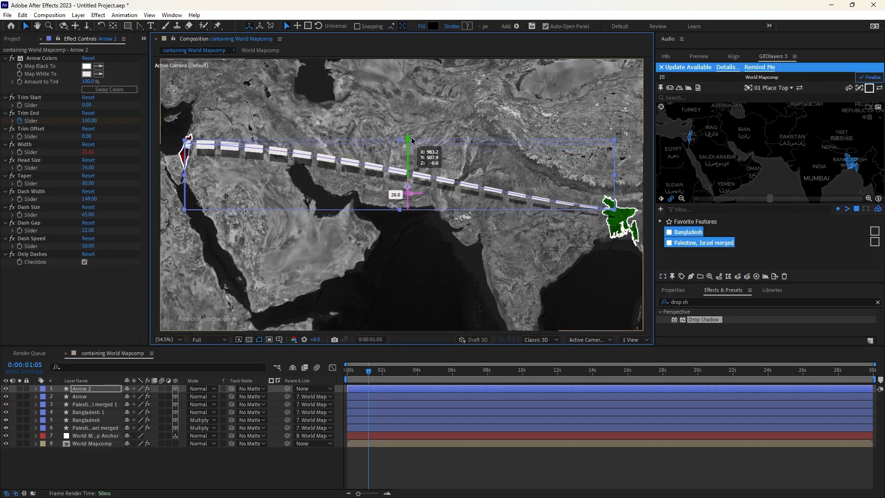
left_click_drag(412, 140, 411, 142)
Play the arrow with its shadow from the first frame and return to the start of the timeline
left_click_drag(372, 372, 330, 388)
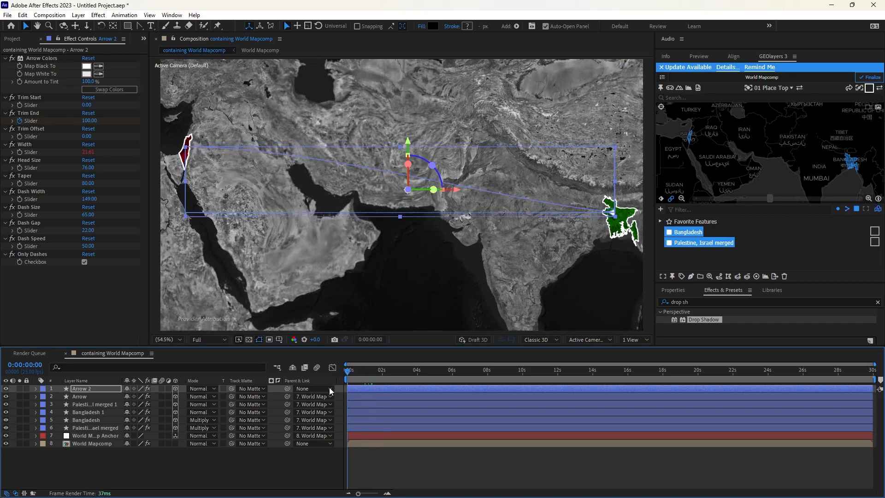
left_click(280, 459)
key("space")
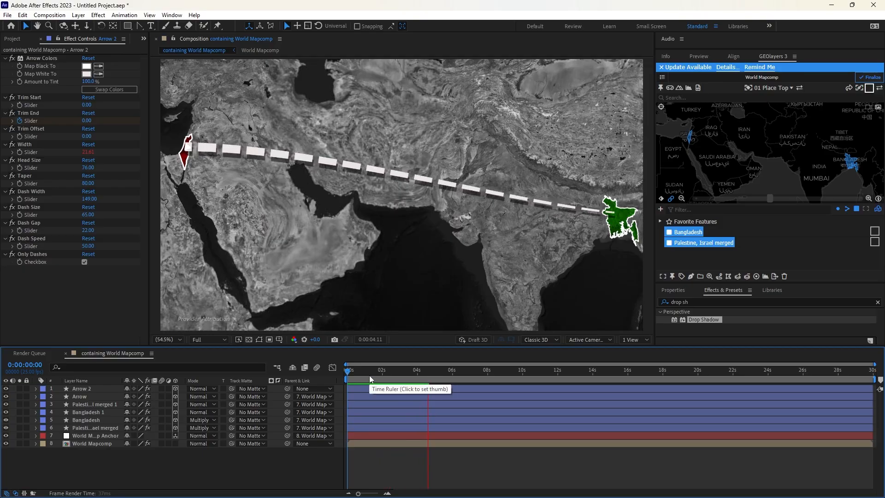
key("space")
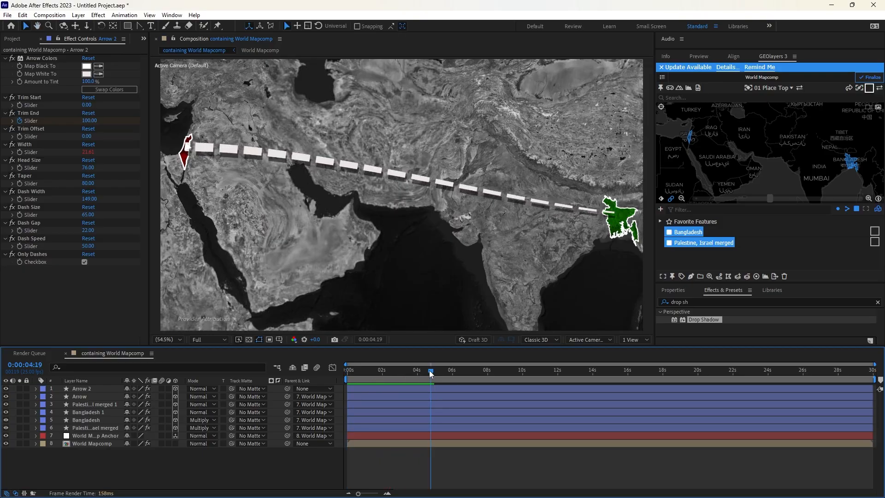
left_click_drag(430, 371, 328, 383)
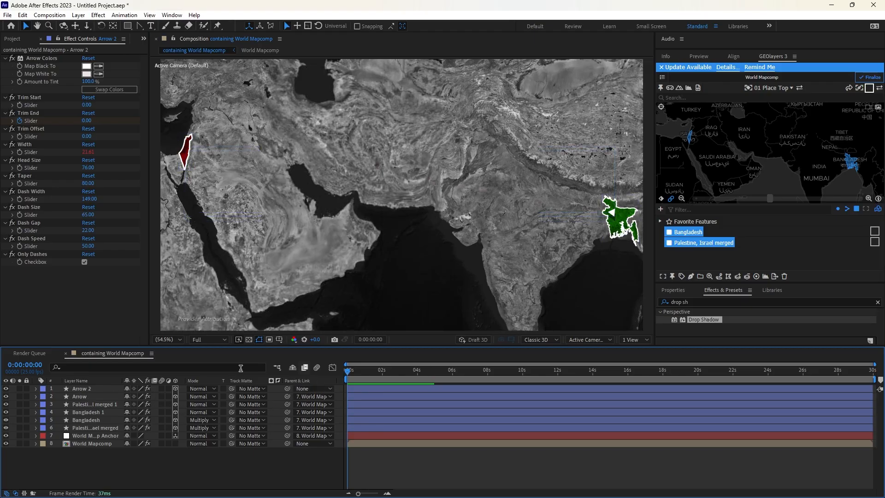
Parent the Arrow 2 layer to World Mapcomp Anchor and return to the first frame with the layer deselected
left_click(82, 388)
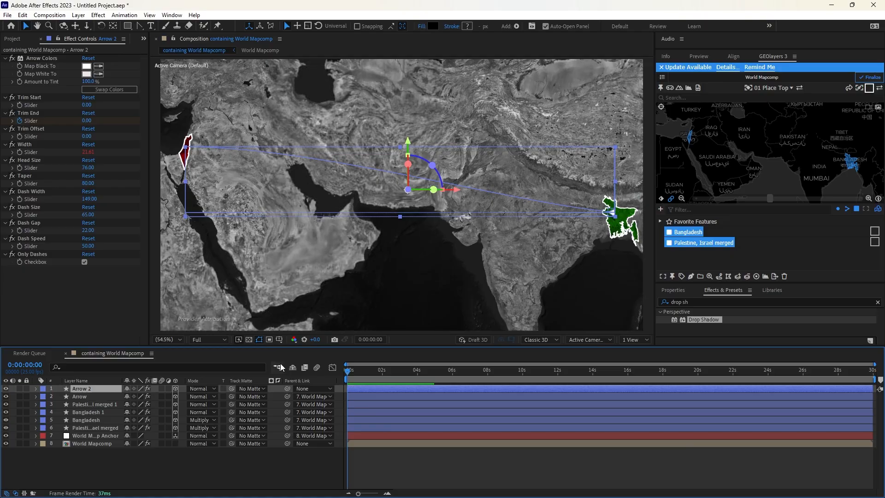
left_click(315, 389)
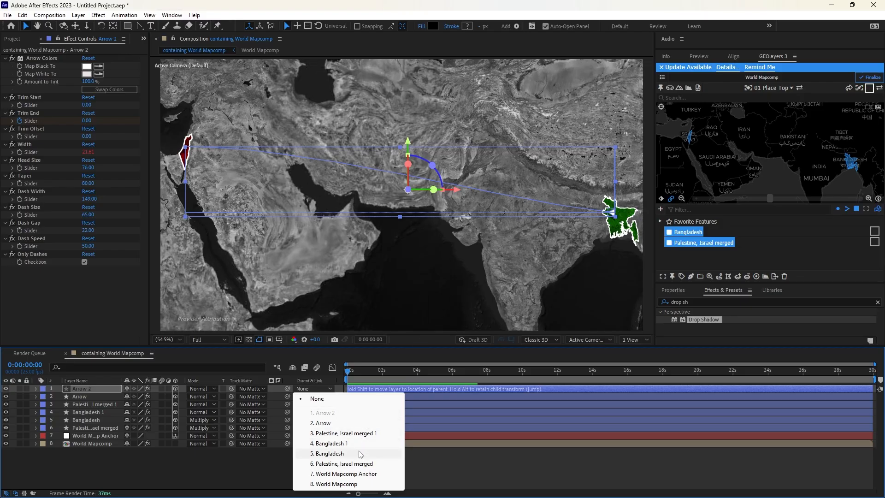
left_click(347, 474)
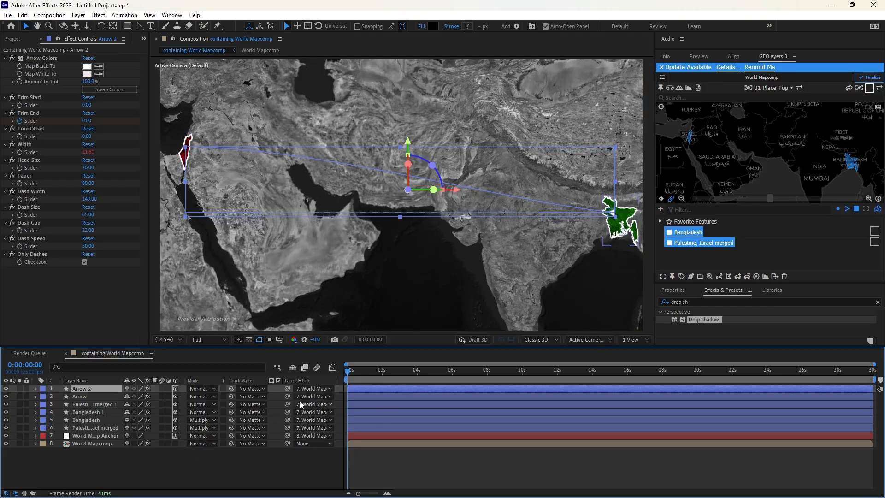
left_click_drag(349, 373, 294, 385)
left_click(283, 459)
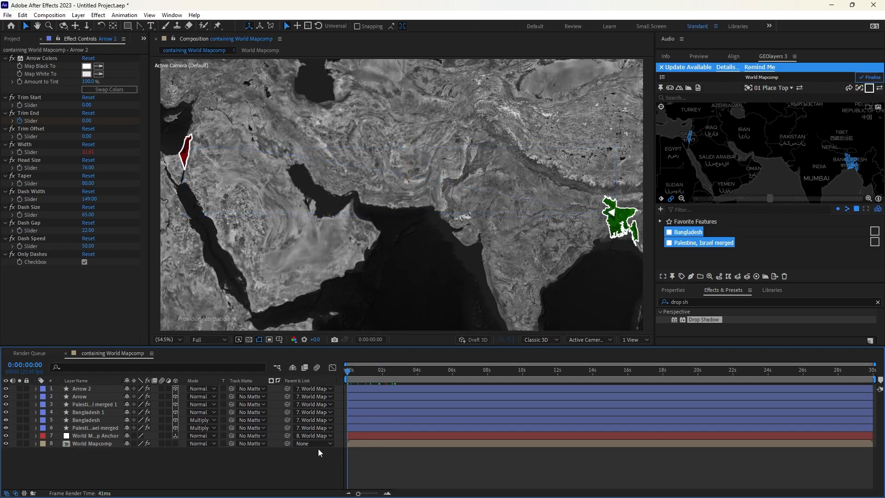
Frame the map closely on Bangladesh at about zoom 5.80 and keyframe this view at the first frame
left_click_drag(793, 180, 732, 179)
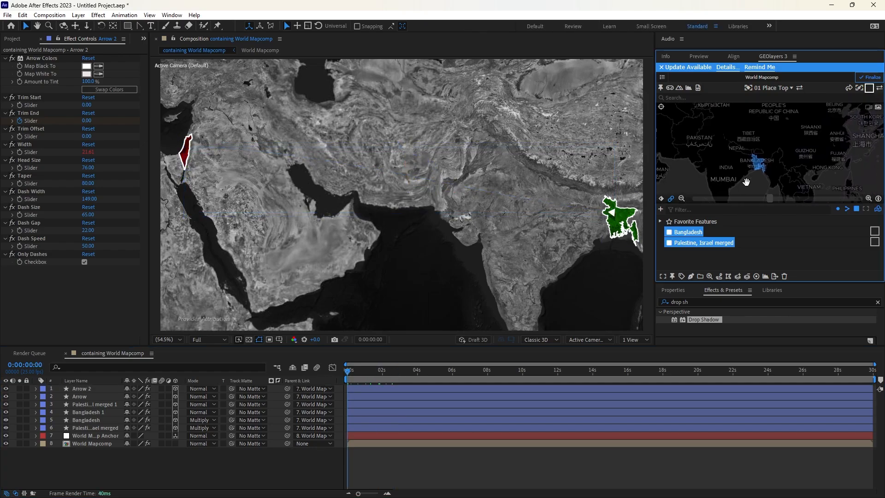
scroll(764, 182, "up", 5)
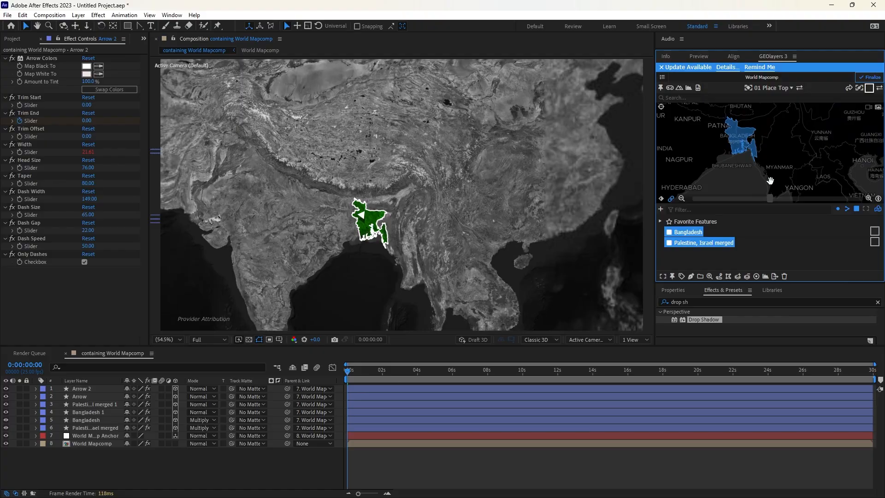
left_click_drag(754, 163, 780, 167)
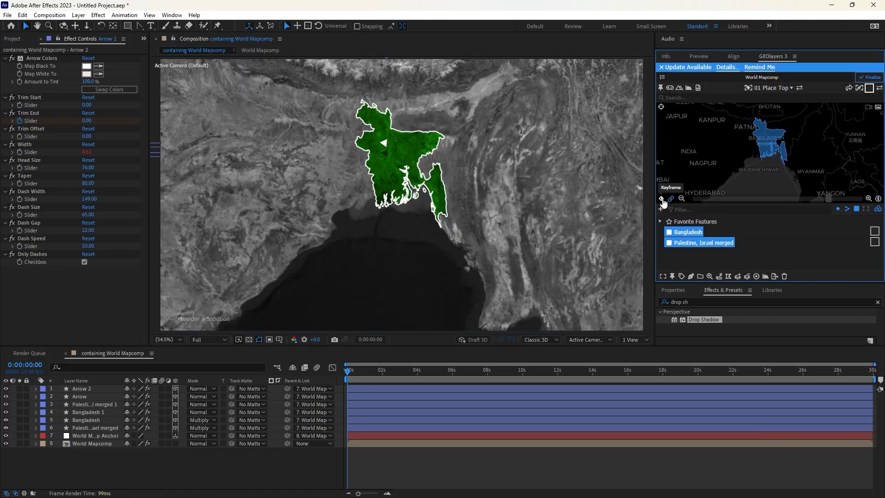
left_click(661, 199)
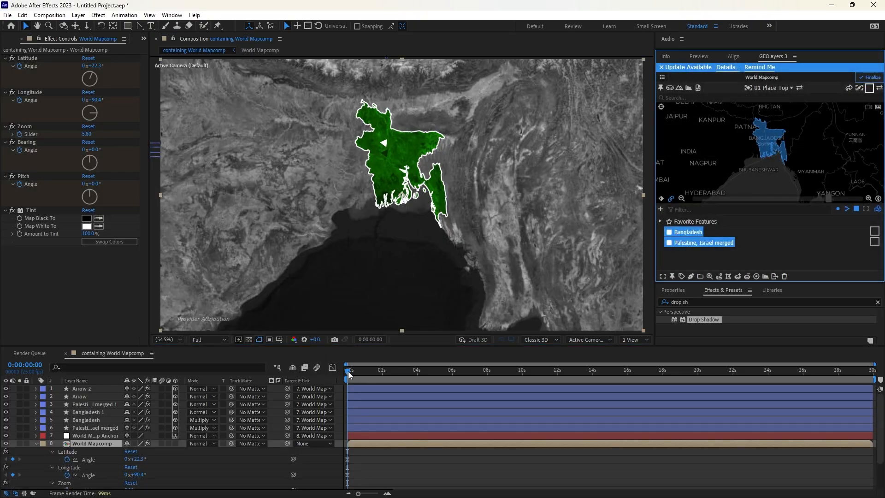
At 0:00:01:16, keyframe a wider view along the arrow from Bangladesh, with about zoom 4.46, bearing 79° and pitch 60°
left_click_drag(349, 374, 377, 375)
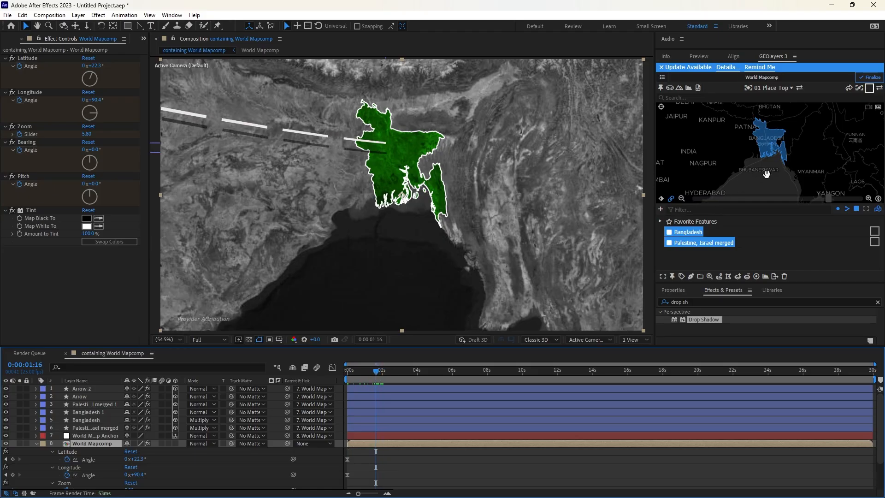
scroll(783, 171, "down", 3)
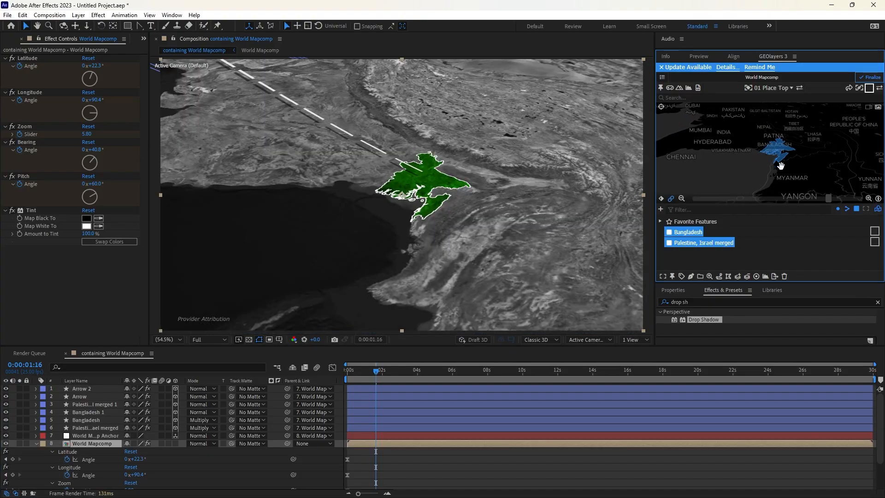
scroll(778, 162, "down", 2)
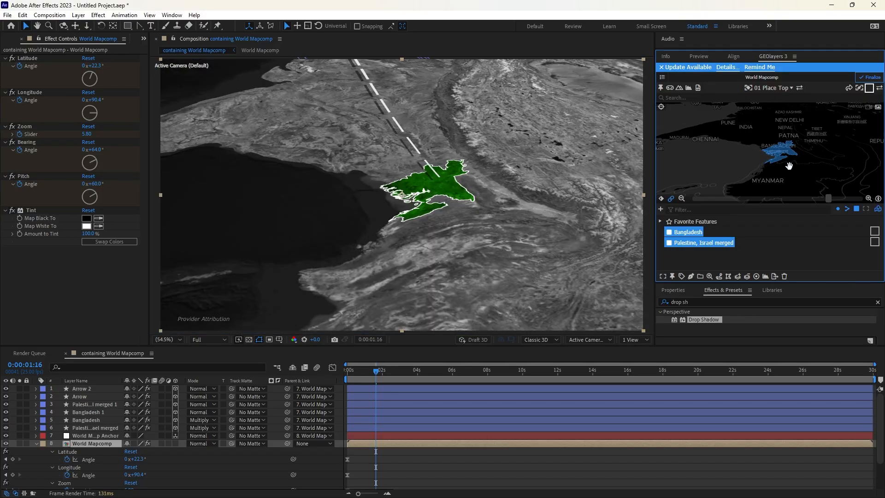
scroll(786, 155, "down", 3)
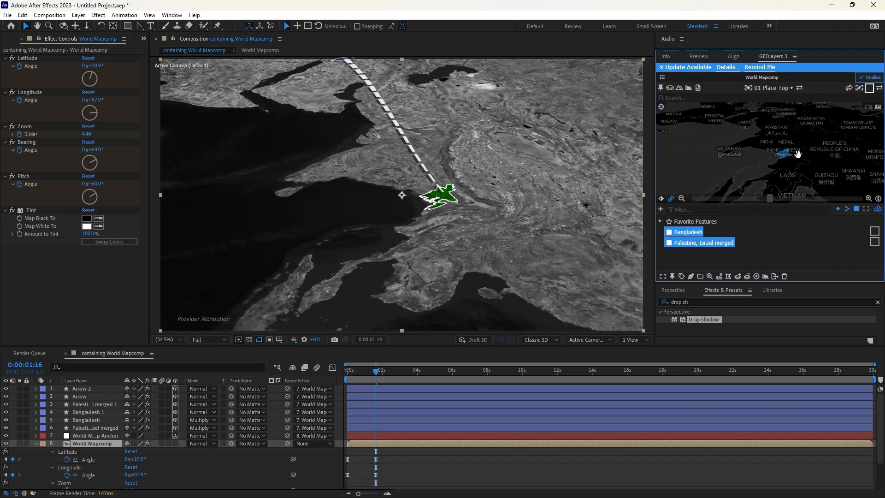
left_click_drag(798, 153, 777, 182)
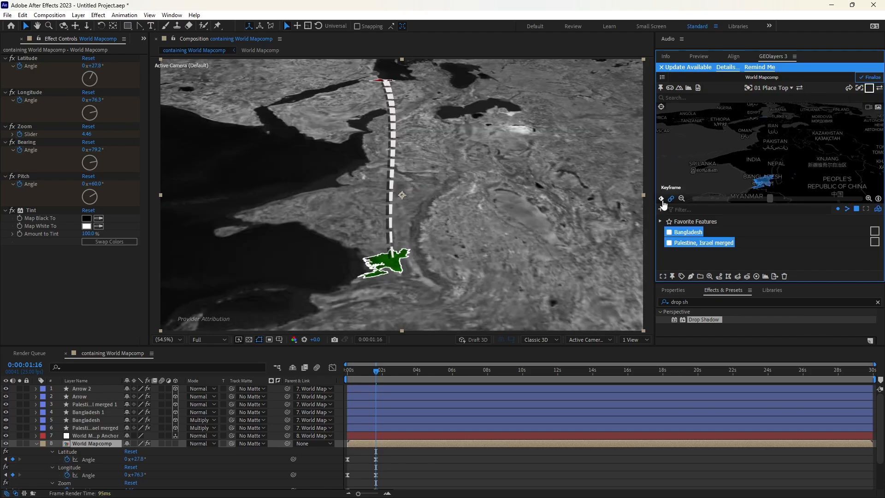
left_click(661, 198)
left_click(809, 192)
At 0:00:05:22, keyframe a reversed view looking back toward Bangladesh, with about zoom 3.87, bearing -106° and pitch 60°
left_click_drag(377, 372, 420, 372)
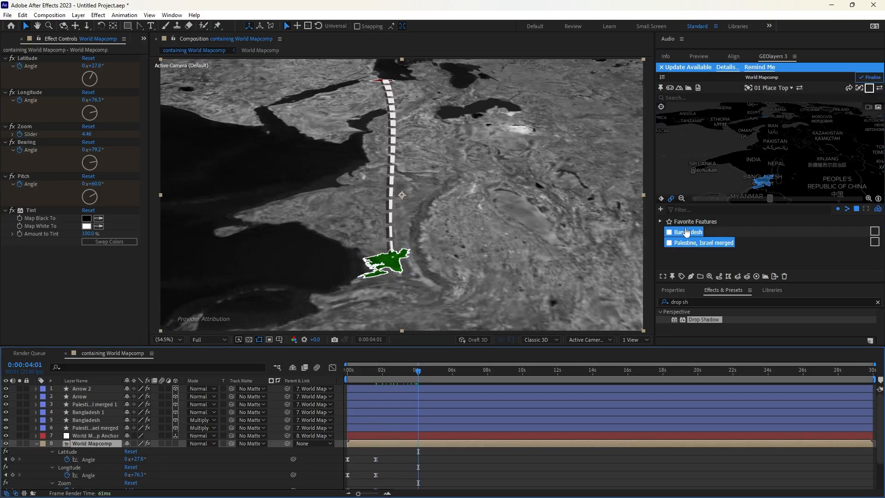
left_click_drag(419, 371, 450, 371)
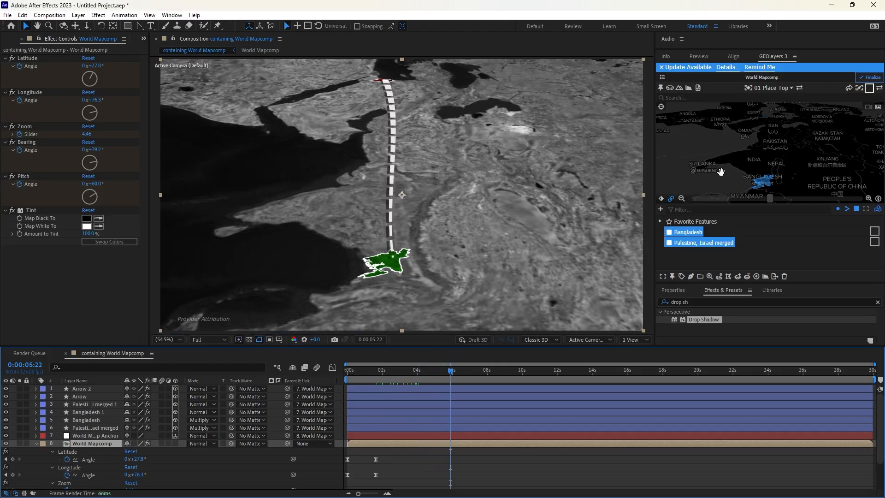
left_click_drag(720, 171, 774, 142)
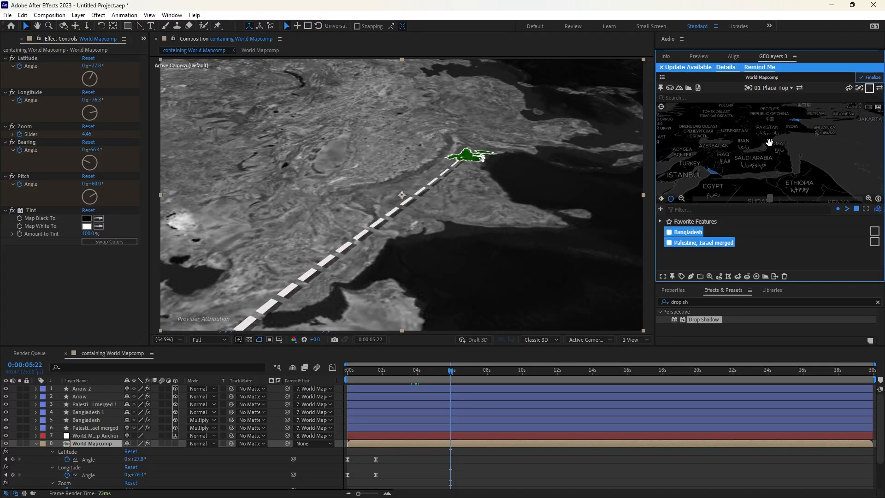
left_click(670, 198)
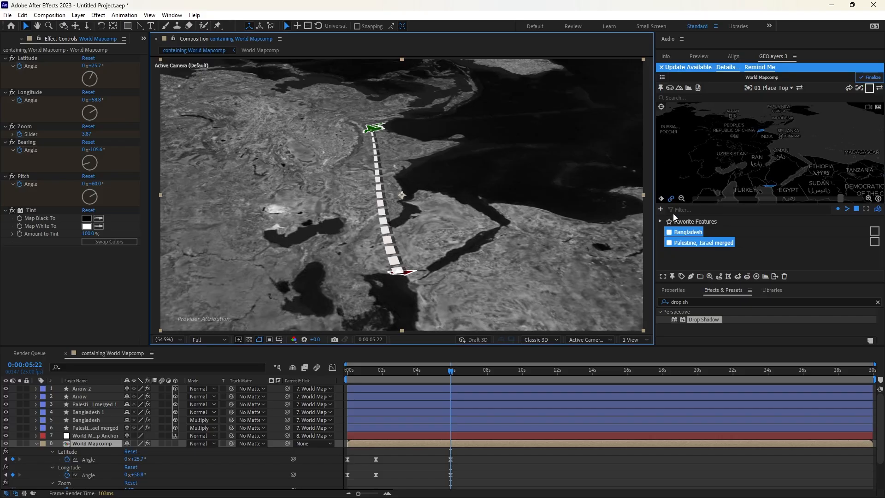
At 0:00:07:24, keyframe a close view of merged Palestine and Israel, with about zoom 5.99, bearing -106° and pitch 16.5°
left_click_drag(452, 370, 490, 373)
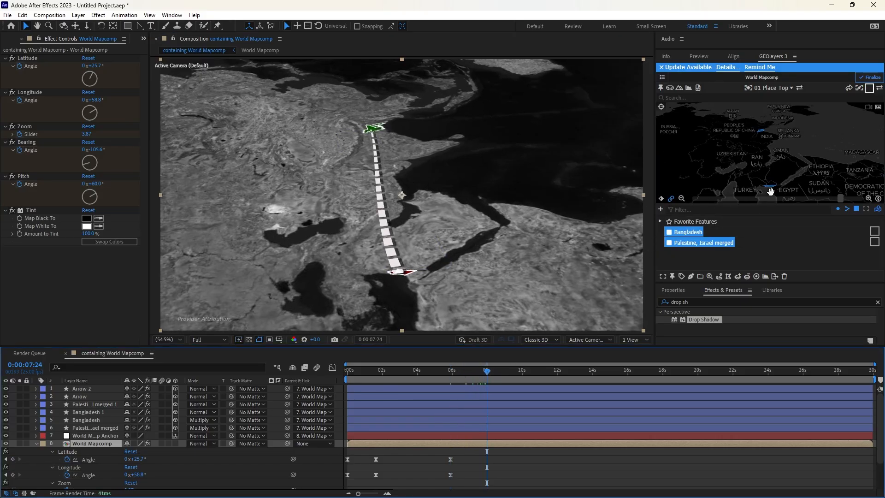
scroll(770, 190, "up", 5)
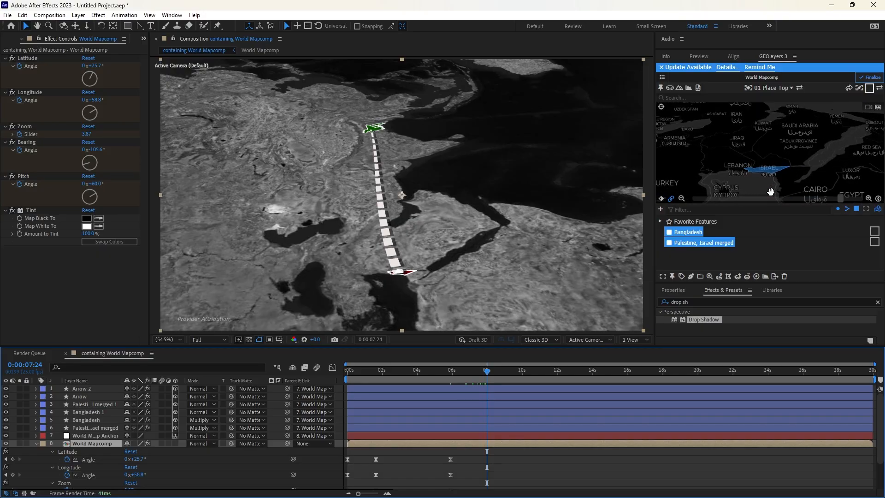
mouse_move(758, 156)
left_mouse_down()
mouse_move(758, 184)
mouse_move(756, 165)
left_mouse_up()
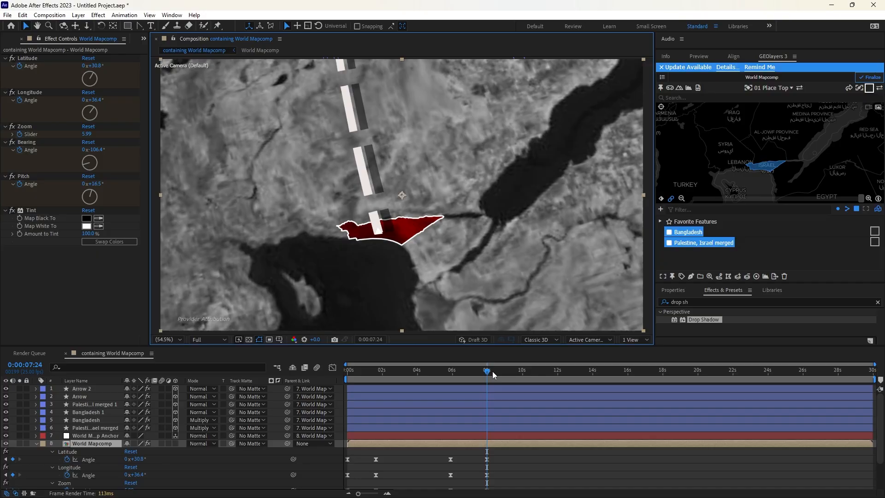
At 0:00:10:04, keyframe a wide view showing both countries and the whole arrow, with about zoom 3.62, bearing -5° and pitch 26°
left_click_drag(492, 374, 527, 374)
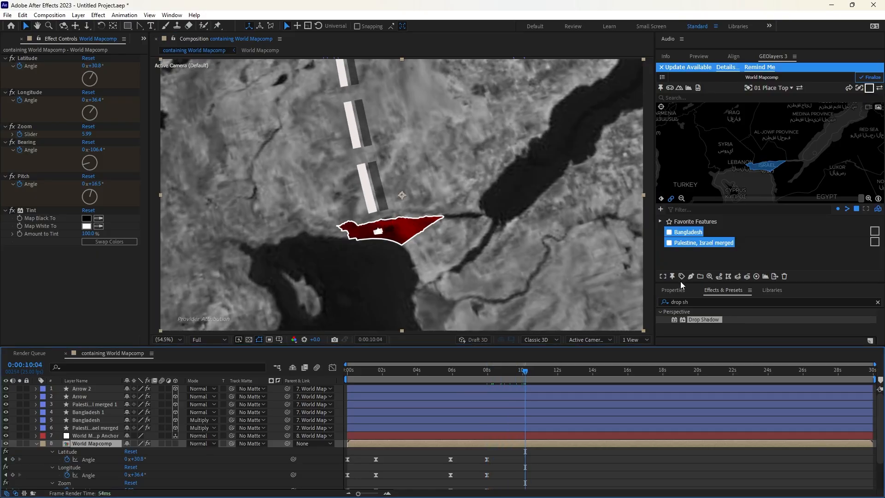
scroll(744, 161, "down", 3)
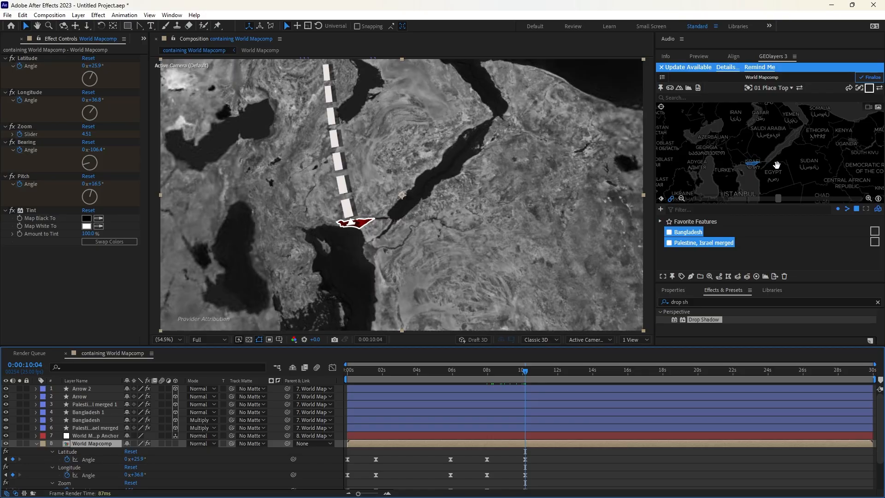
left_click_drag(777, 165, 734, 171)
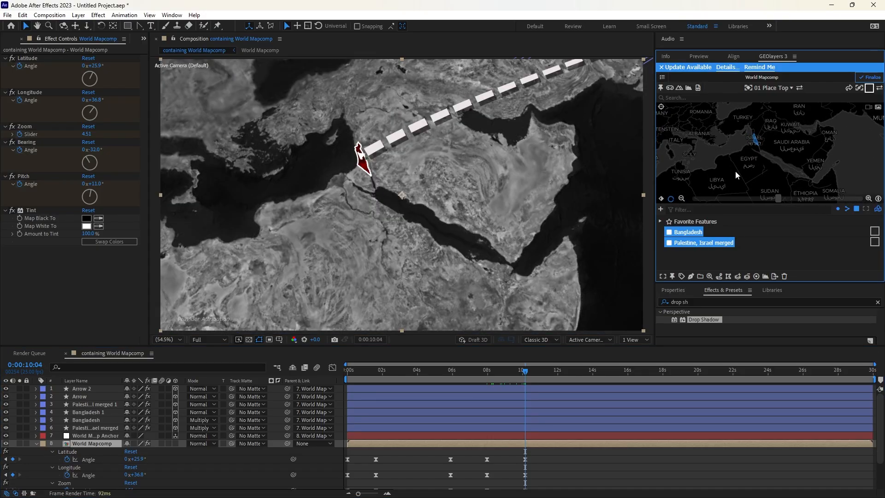
left_click_drag(783, 171, 747, 194)
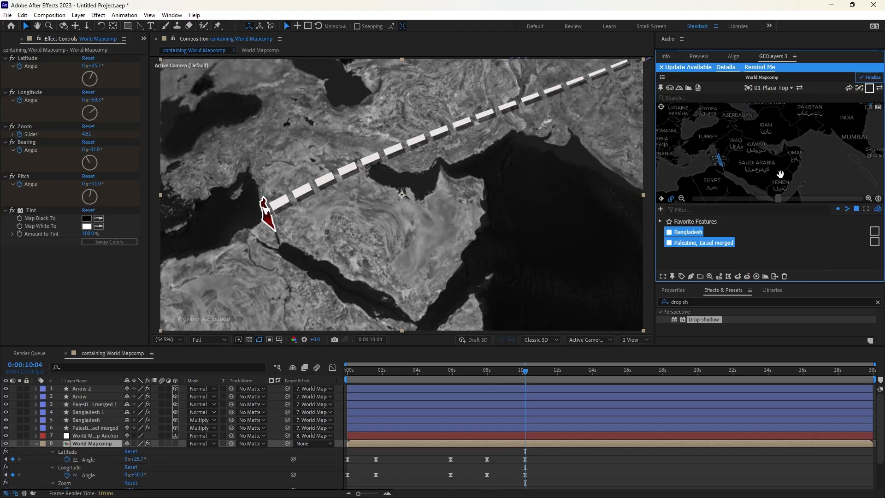
scroll(780, 174, "down", 3)
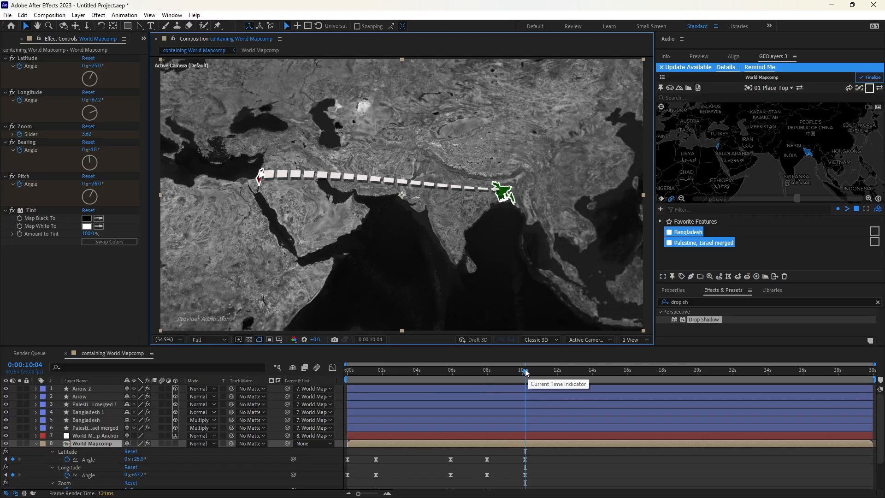
Play the map camera animation from the first frame and return to the start of the timeline
left_click_drag(525, 377, 285, 406)
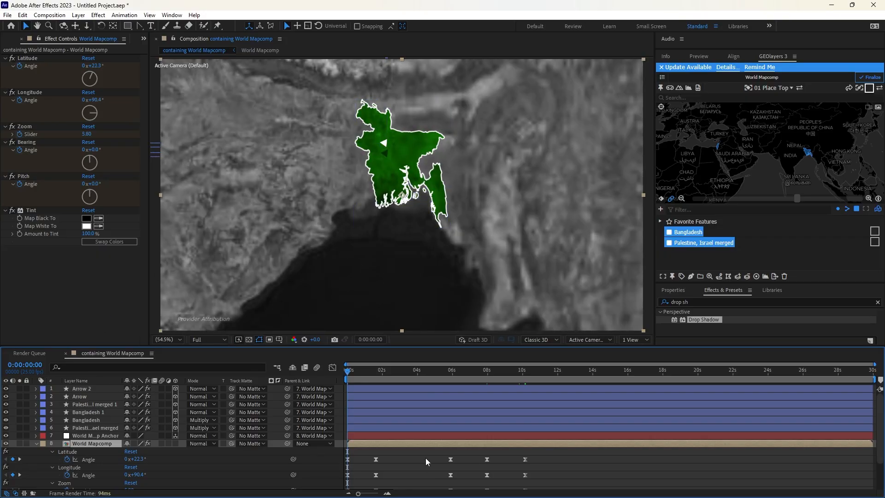
key("space")
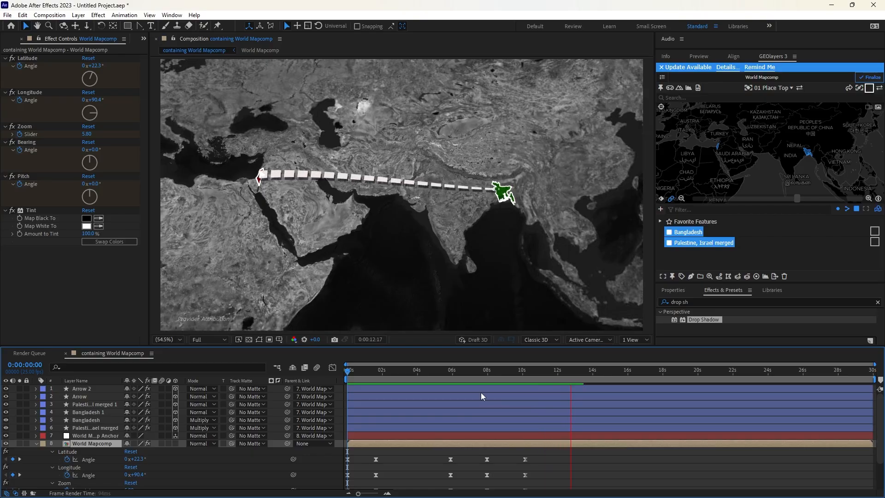
key("space")
left_click_drag(570, 372, 288, 403)
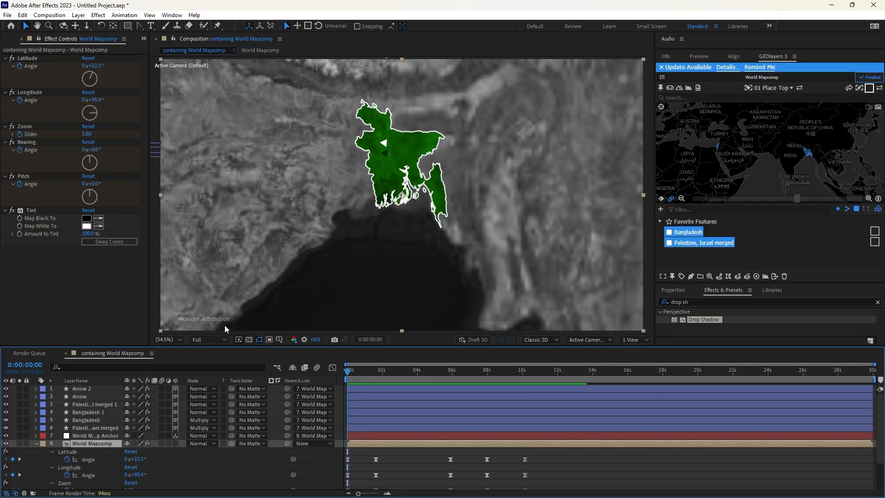
Set the World Mapcomp's attribution to none in its settings and apply the change
left_click(662, 77)
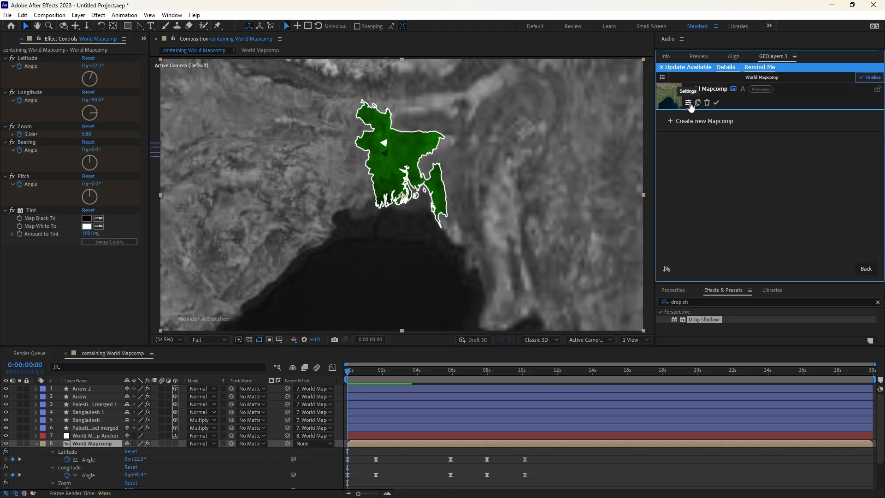
left_click(688, 102)
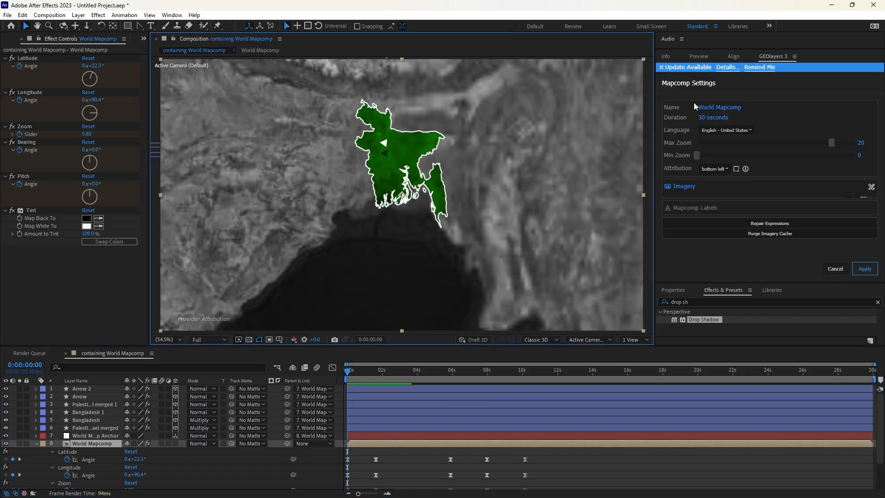
left_click(714, 168)
left_click(711, 232)
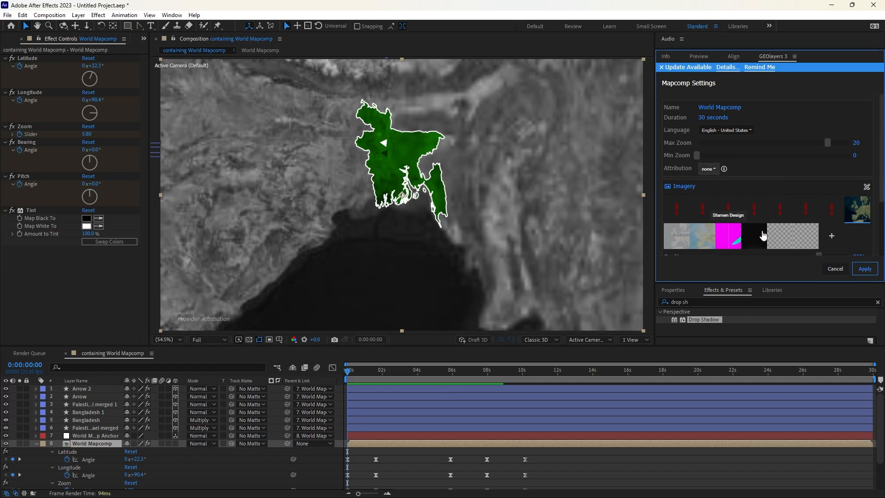
left_click(865, 269)
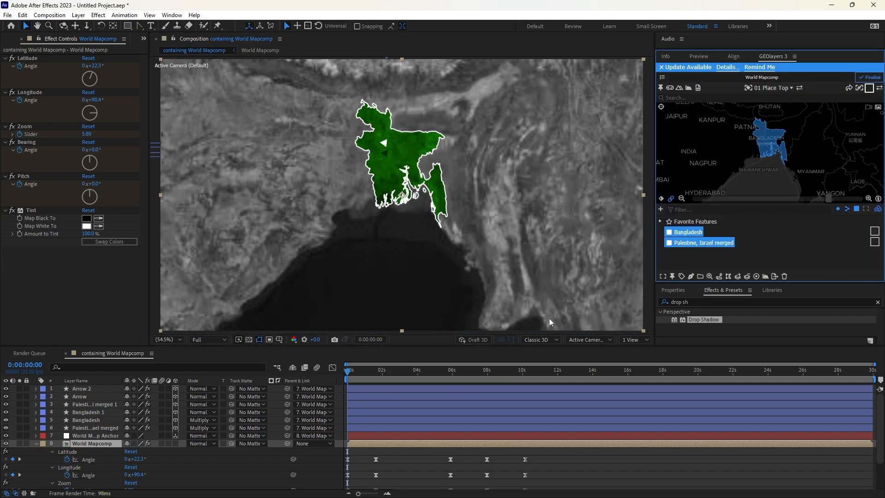
Collapse the World Mapcomp layer's properties, finalize the mapcomp imagery and close the finalization dialog
left_click(36, 443)
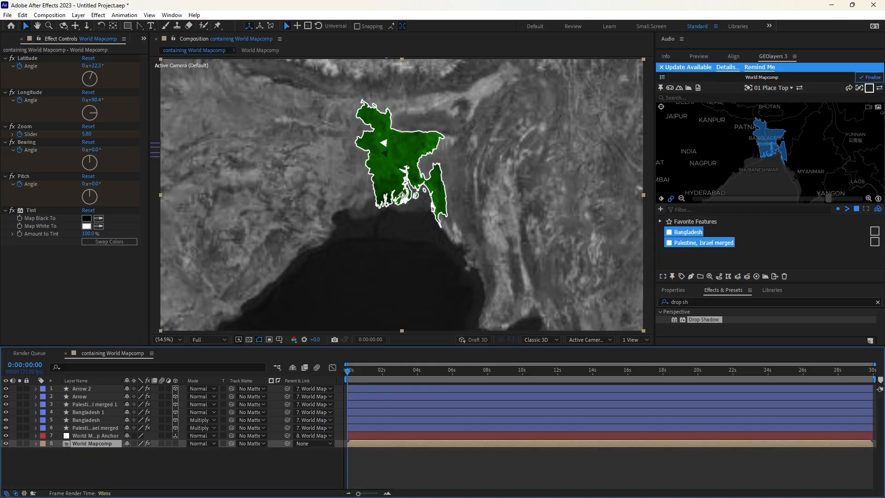
left_click(870, 78)
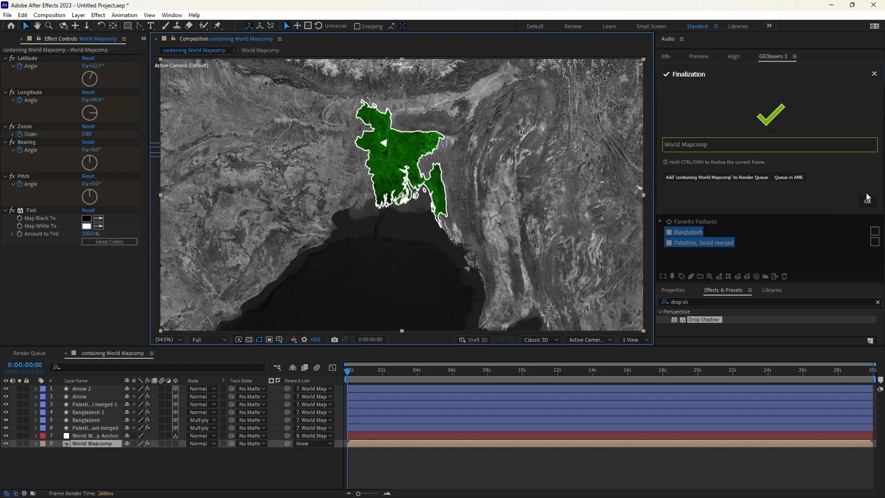
left_click(867, 199)
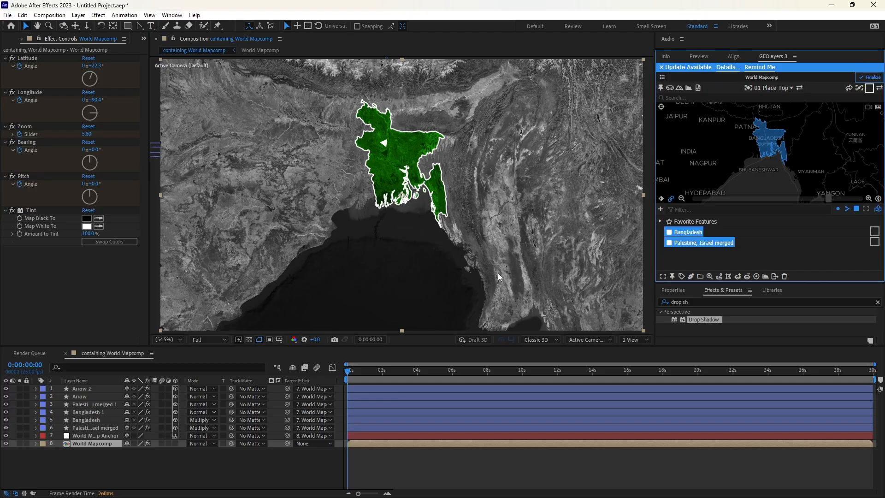
Add the containing World Mapcomp composition to the render queue, with output file Bangladesh to Palestine in the Map Animation folder
key("ctrl+m")
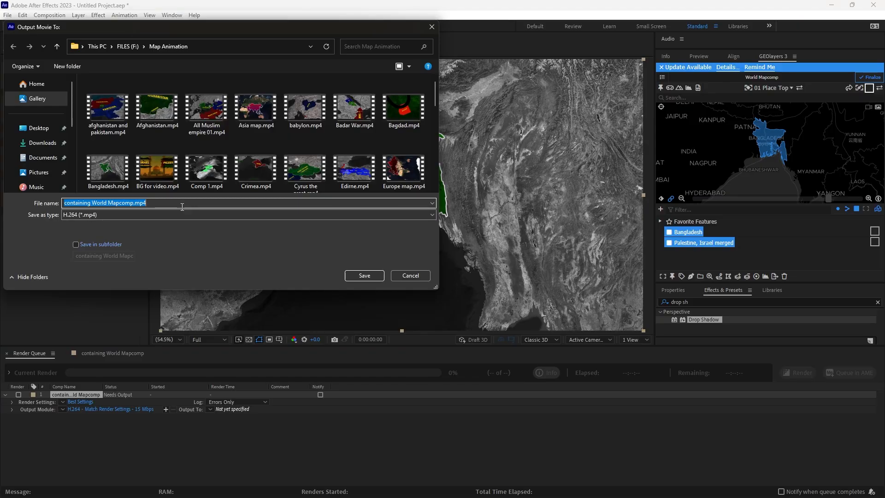
type("Bangladesh to Palestine")
key("Return")
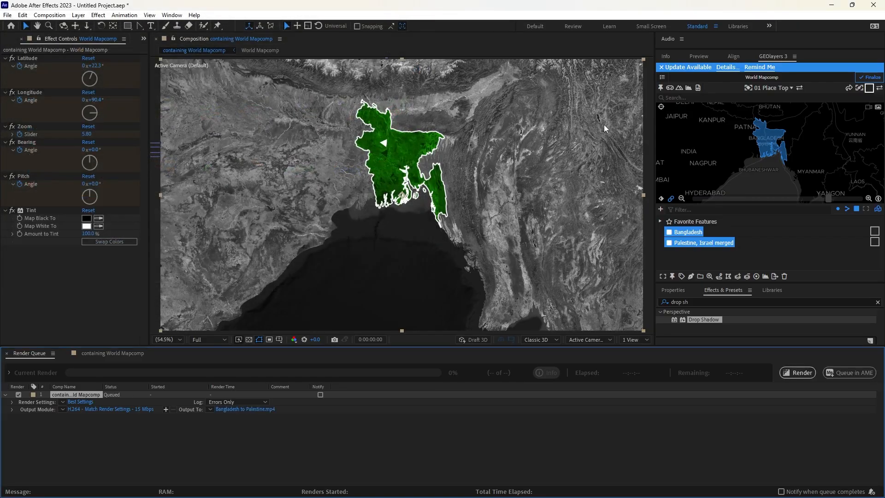
Scrub the composition's timeline to around ten seconds to check where the animation ends, and return to the render queue
left_click(98, 355)
left_click_drag(349, 370, 527, 377)
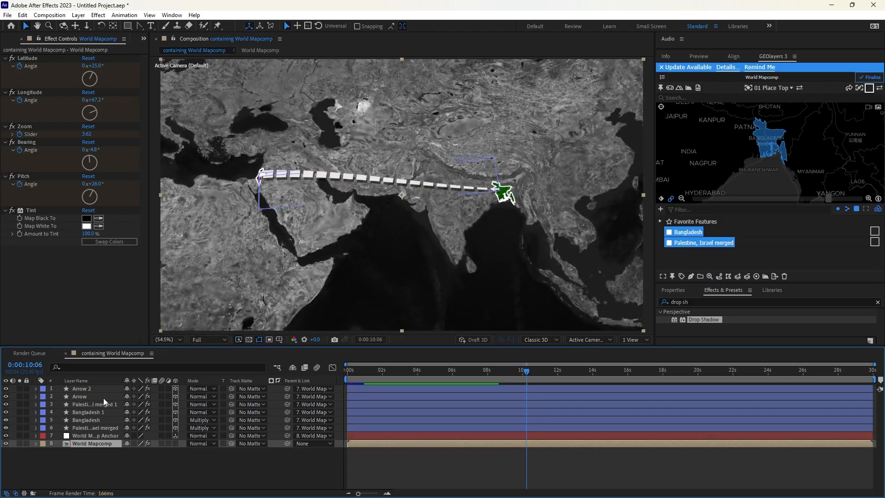
left_click(31, 354)
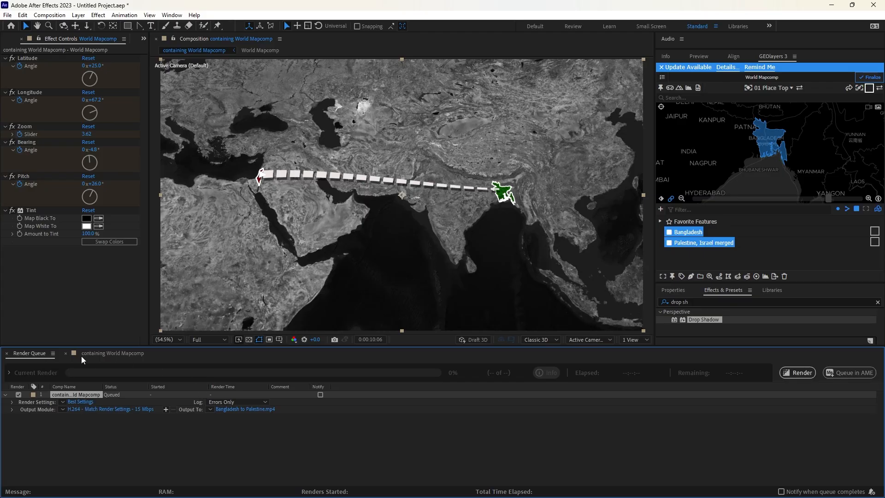
left_click(97, 353)
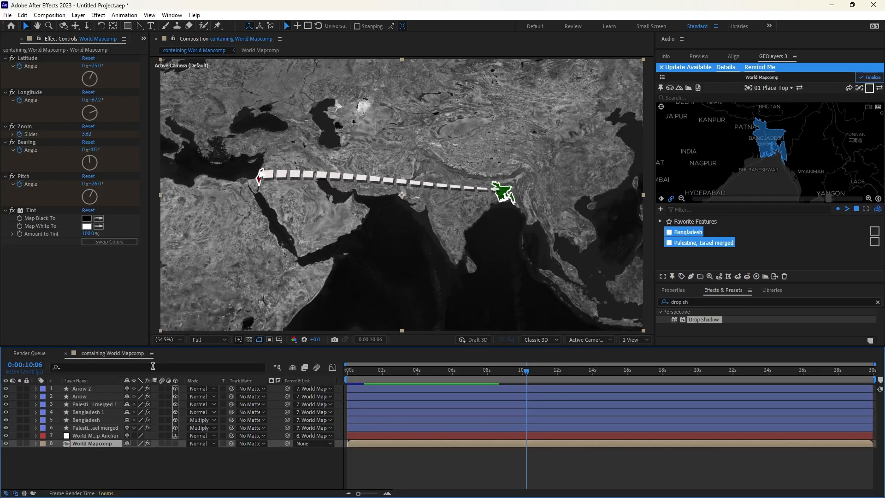
left_click(29, 354)
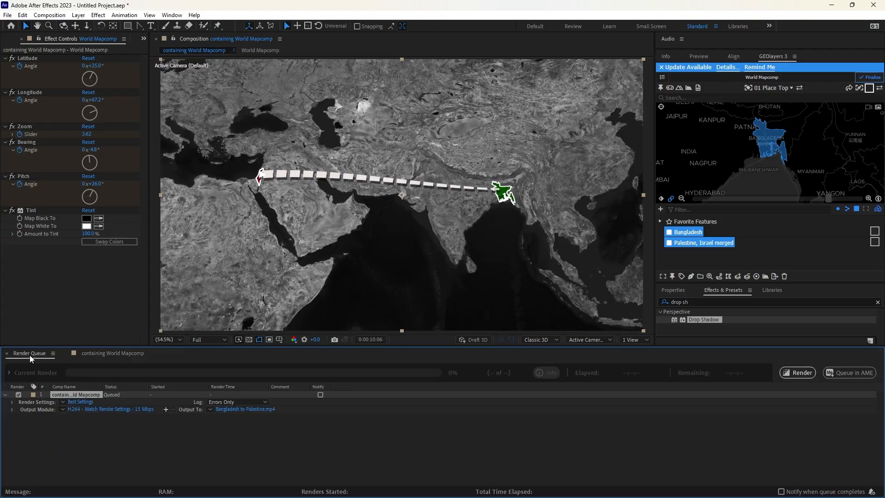
Set the queued item's custom time span to end at 0:00:10:24, apply the render settings and render the composition
left_click(87, 399)
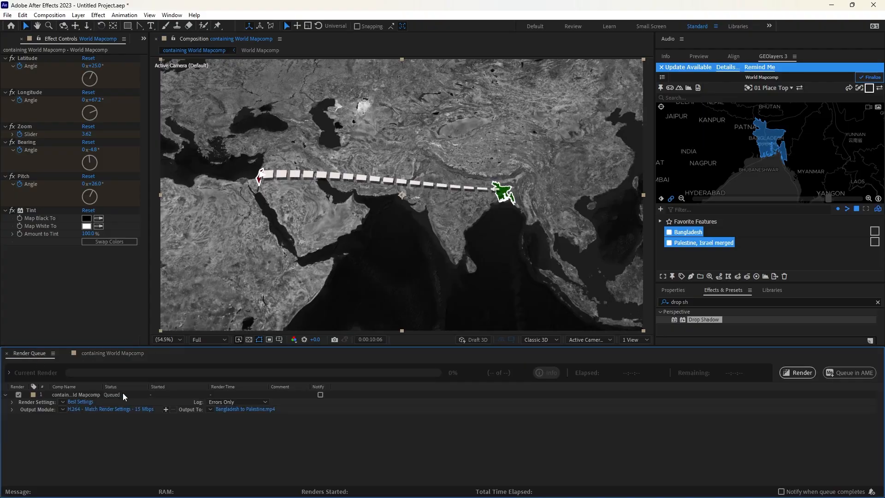
left_click(81, 402)
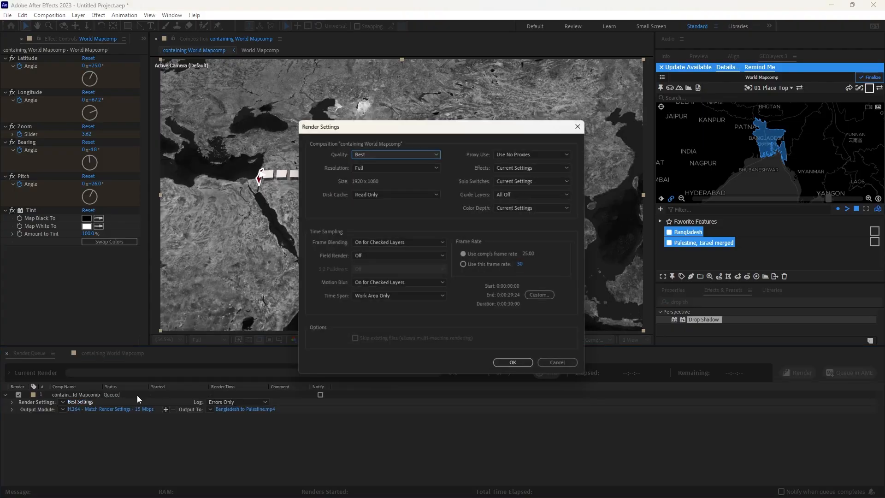
left_click(543, 297)
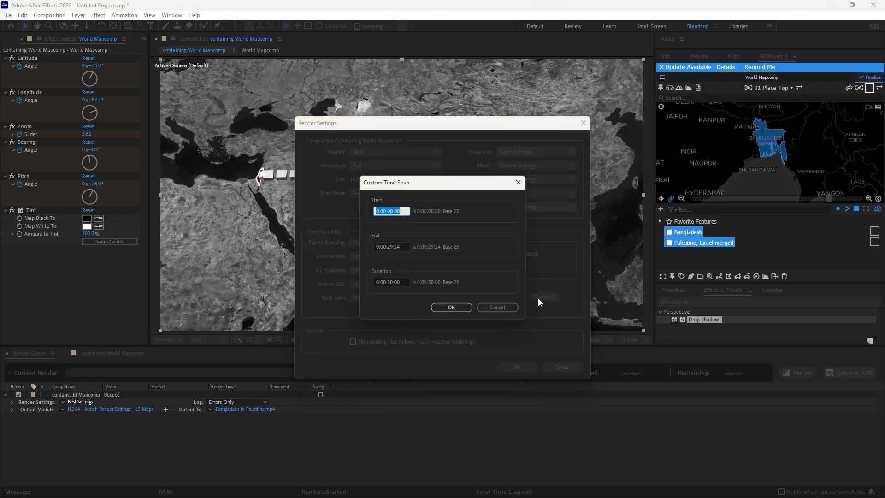
left_click(392, 246)
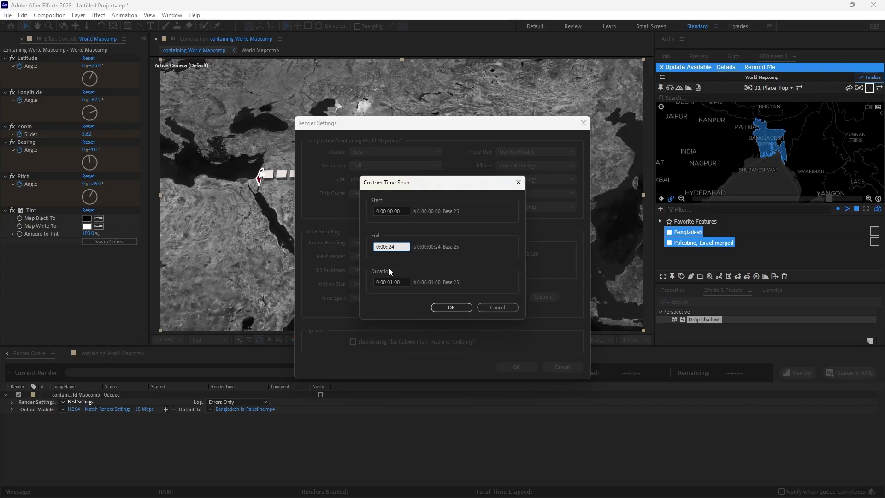
key("BackSpace")
key("BackSpace")
type("10")
left_click(468, 283)
left_click(454, 308)
left_click(516, 367)
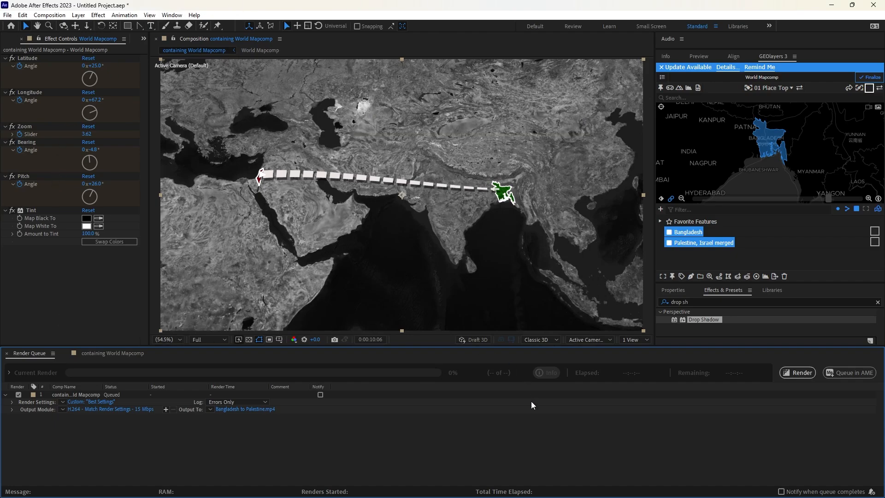
left_click(798, 373)
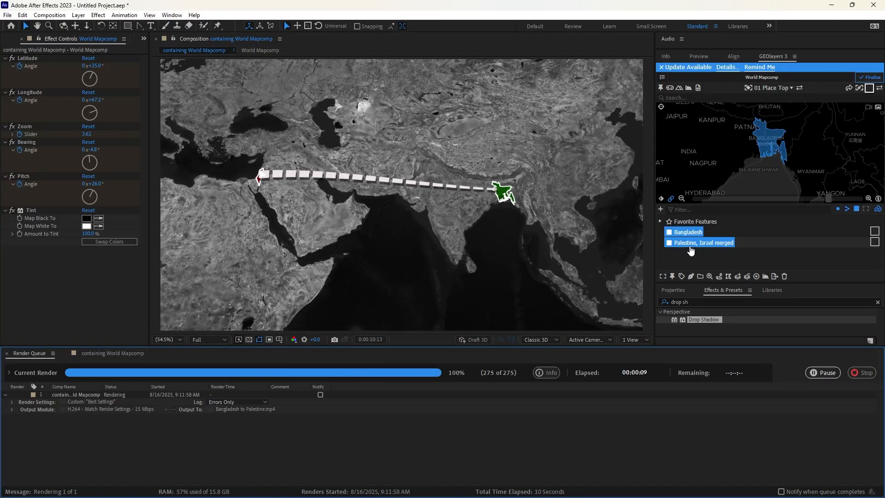
Switch to File Explorer and open the rendered Bangladesh to Palestine.mp4 from the Map Animation folder on the FILES (F:) drive
left_click(874, 5)
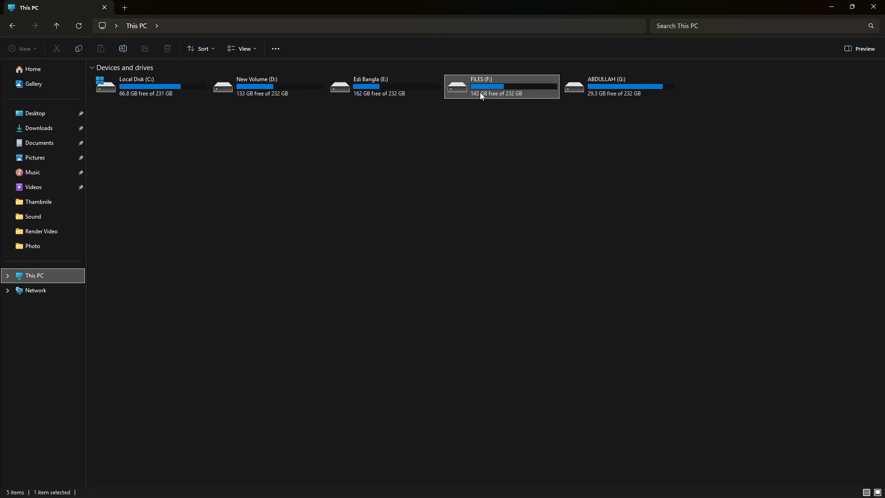
double_click(479, 92)
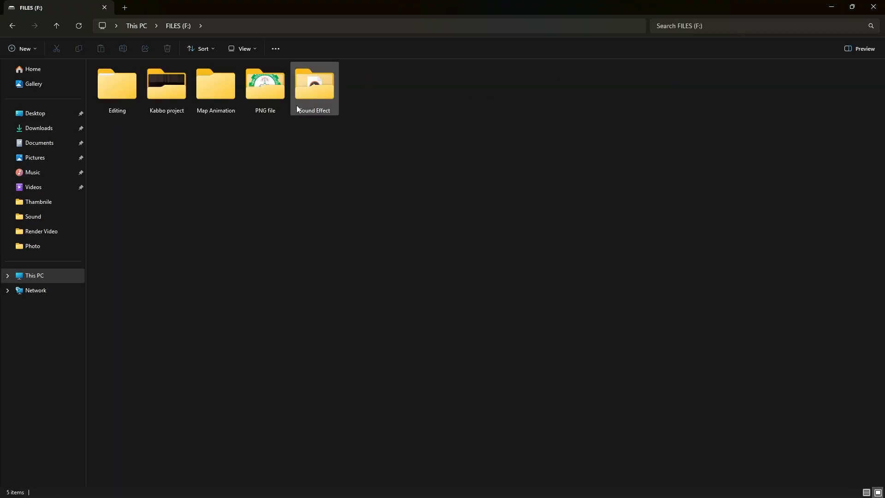
double_click(231, 105)
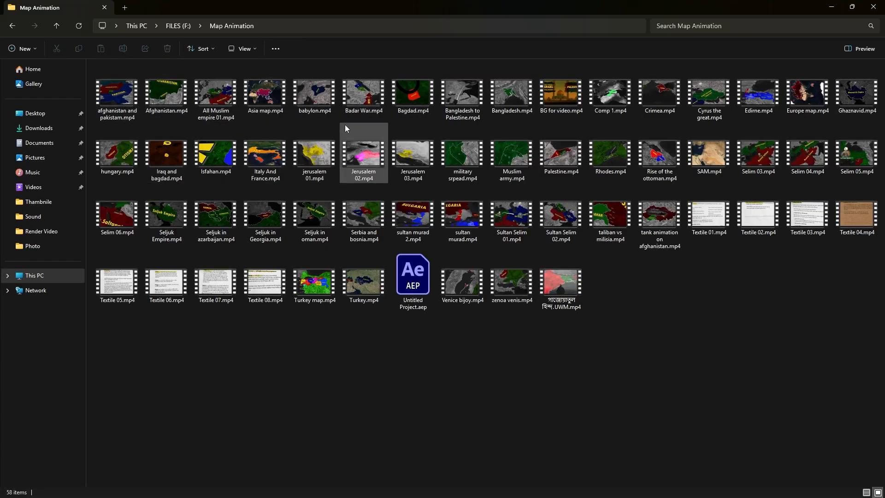
double_click(463, 97)
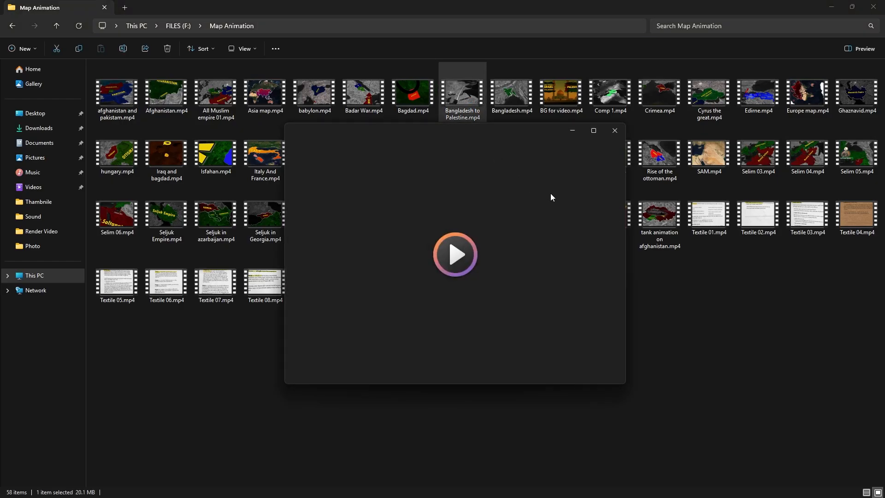